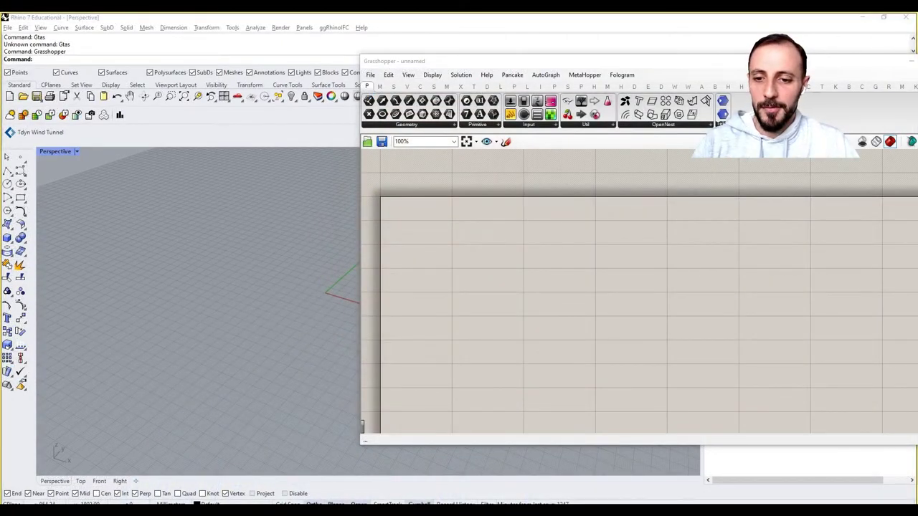
Step: Move the Grasshopper window aside to uncover more of the viewport and switch the viewport to the Top view
{"action": "left_click", "coordinate": [34, 59]}
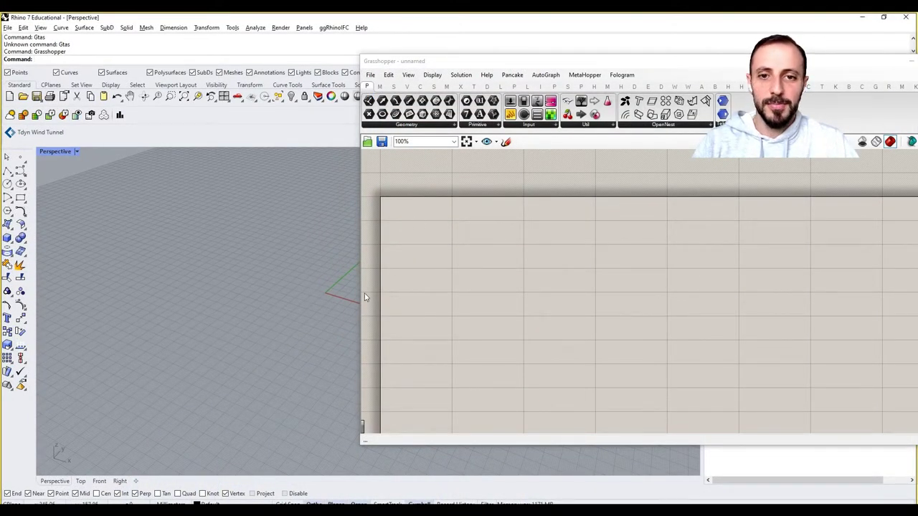
{"action": "left_click_drag", "start_coordinate": [430, 56], "coordinate": [533, 147]}
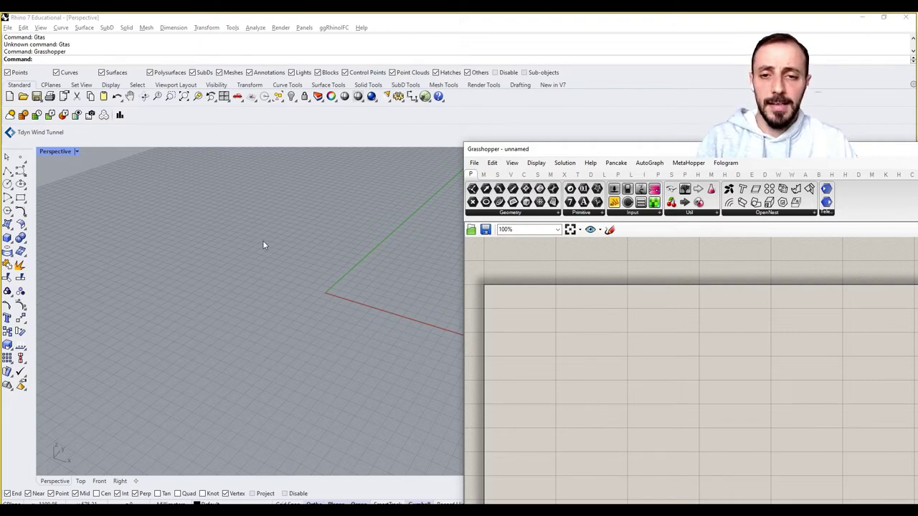
{"action": "double_click", "coordinate": [63, 154]}
{"action": "double_click", "coordinate": [49, 152]}
{"action": "right_click_drag", "start_coordinate": [307, 263], "coordinate": [230, 295]}
Step: Place a Populate 2D component on the empty Grasshopper canvas
{"action": "double_click", "coordinate": [568, 343]}
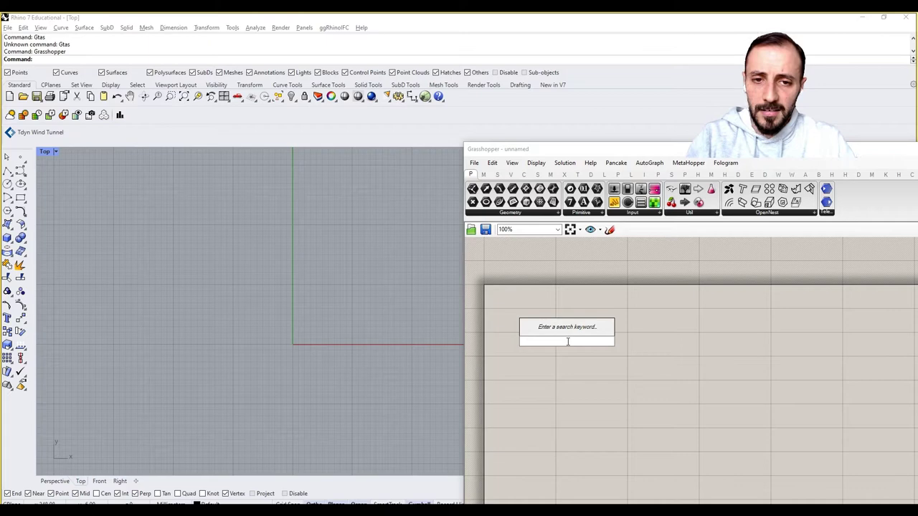
{"action": "left_click", "coordinate": [510, 175]}
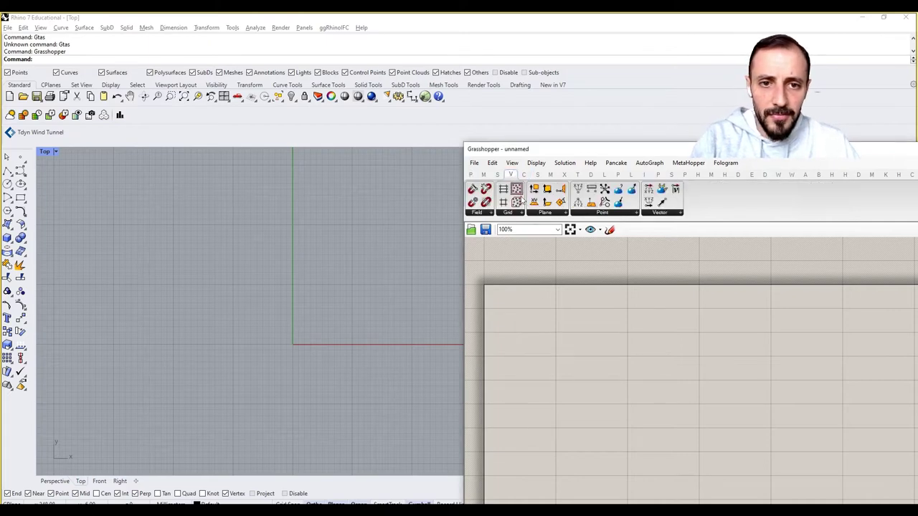
{"action": "left_click", "coordinate": [520, 214]}
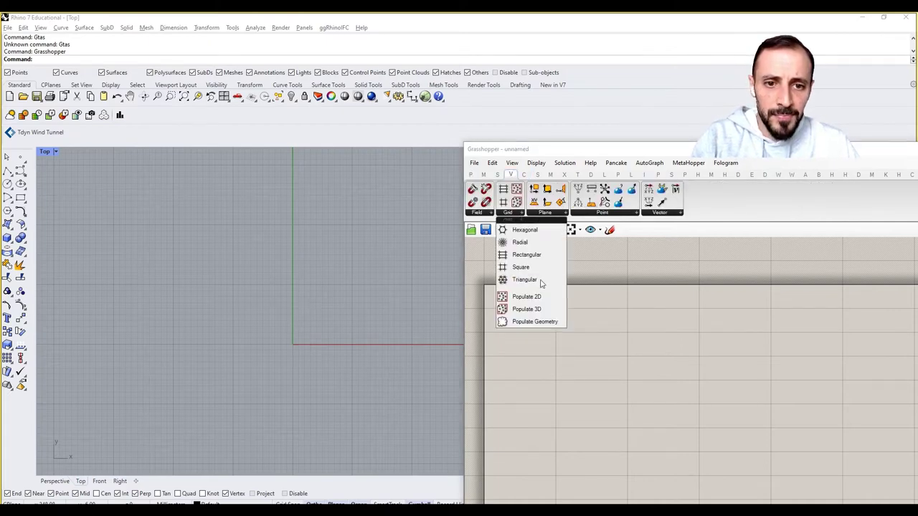
{"action": "left_click_drag", "start_coordinate": [549, 308], "coordinate": [652, 344]}
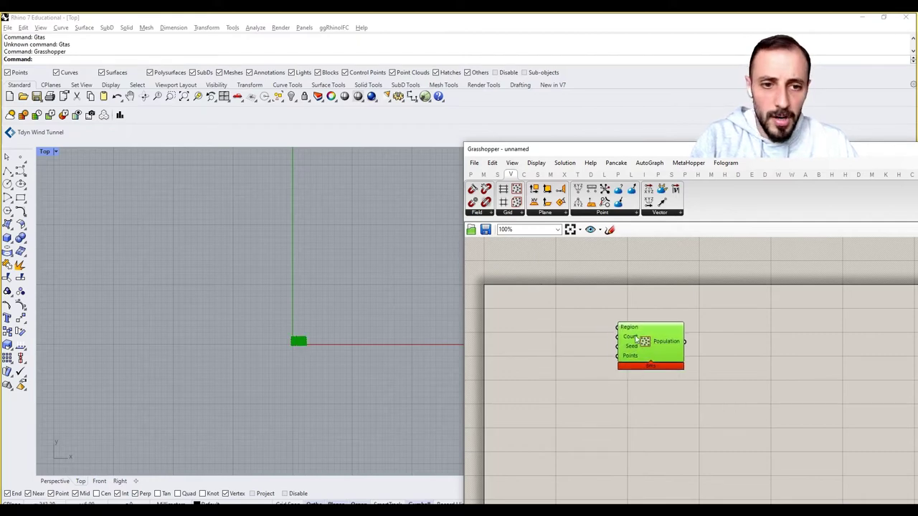
Step: Set one rectangle as the Populate 2D region, drawn in the Top view from the origin to a freely picked opposite corner
{"action": "right_click", "coordinate": [633, 332]}
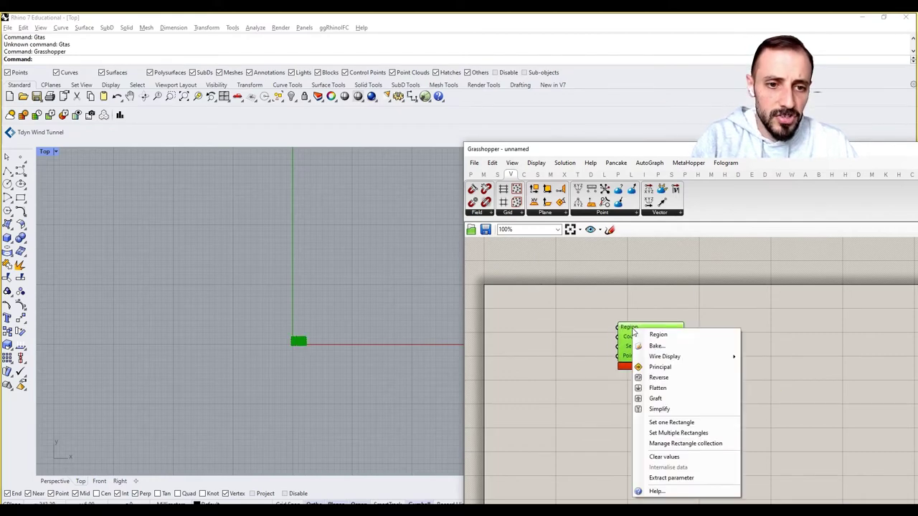
{"action": "left_click", "coordinate": [585, 410]}
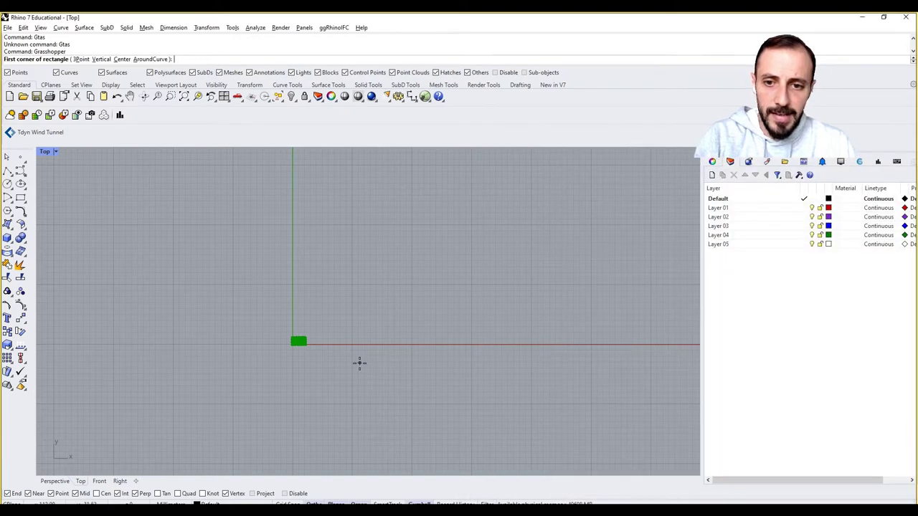
{"action": "left_click", "coordinate": [292, 343]}
{"action": "scroll", "coordinate": [564, 221], "scroll_direction": "down", "scroll_amount": 3}
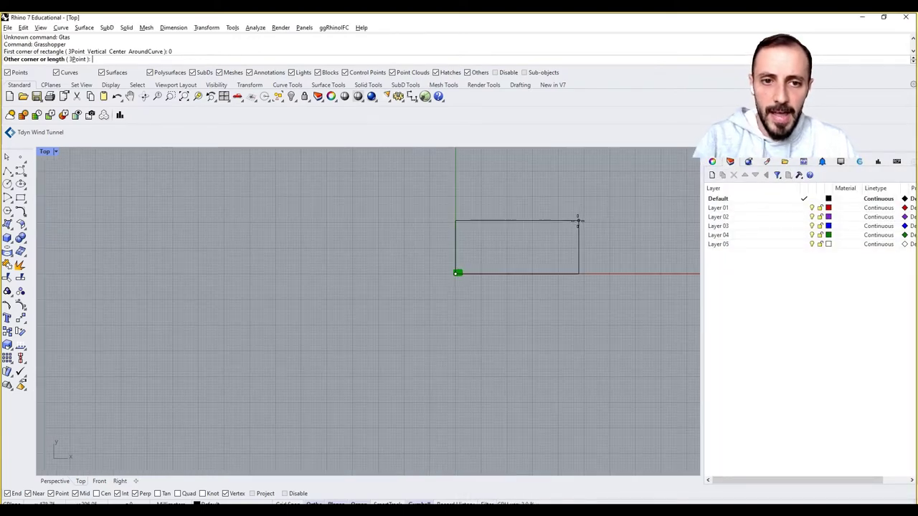
{"action": "right_click_drag", "start_coordinate": [579, 221], "coordinate": [323, 277]}
{"action": "left_click", "coordinate": [489, 201]}
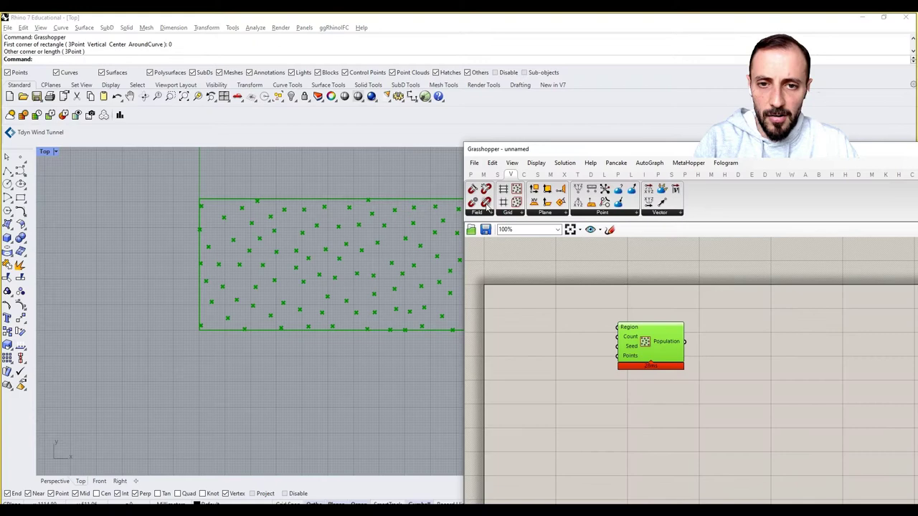
Step: Deselect the Populate 2D component and move the Grasshopper window aside so it no longer covers the populated rectangle
{"action": "left_click", "coordinate": [553, 367]}
{"action": "right_click_drag", "start_coordinate": [612, 359], "coordinate": [655, 351]}
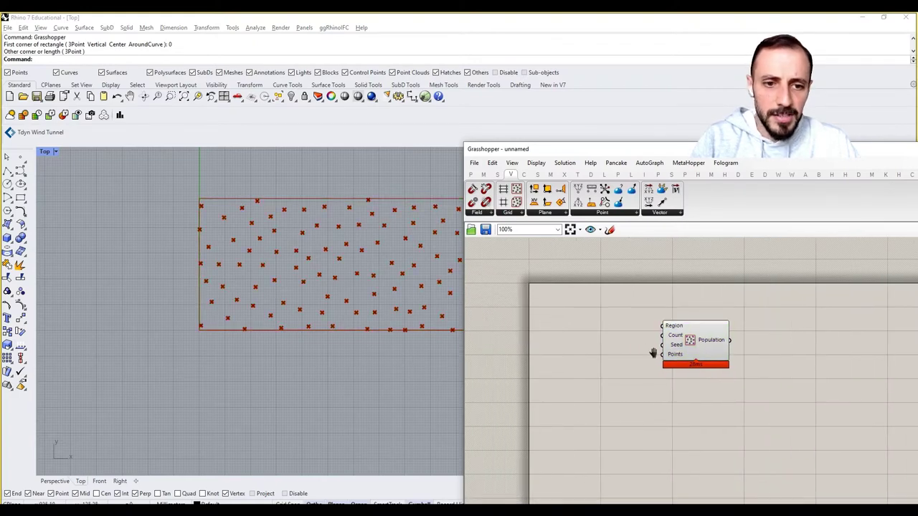
{"action": "left_click_drag", "start_coordinate": [534, 149], "coordinate": [604, 142]}
{"action": "right_click_drag", "start_coordinate": [744, 381], "coordinate": [662, 375]}
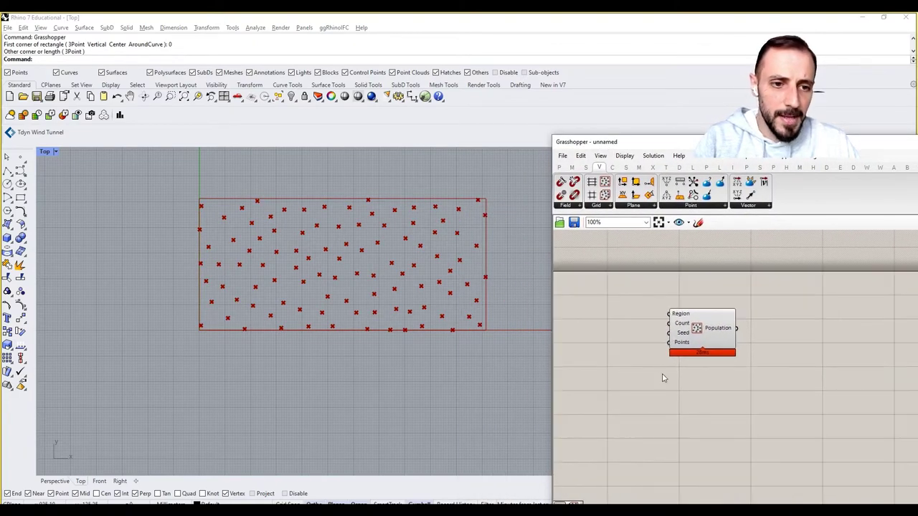
{"action": "right_click_drag", "start_coordinate": [663, 334], "coordinate": [729, 329]}
Step: Add a number slider with the value 150 and connect it to the Count input of Populate 2D
{"action": "mouse_move", "coordinate": [752, 326]}
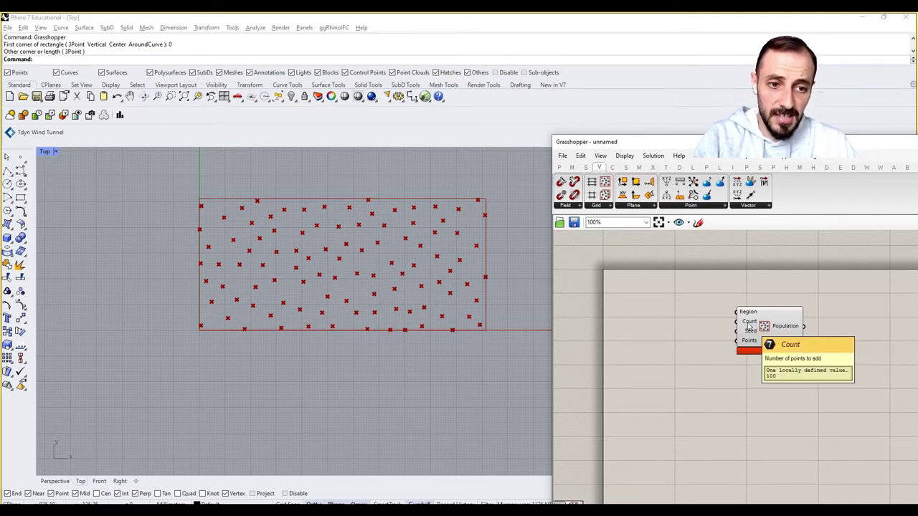
{"action": "double_click", "coordinate": [674, 329]}
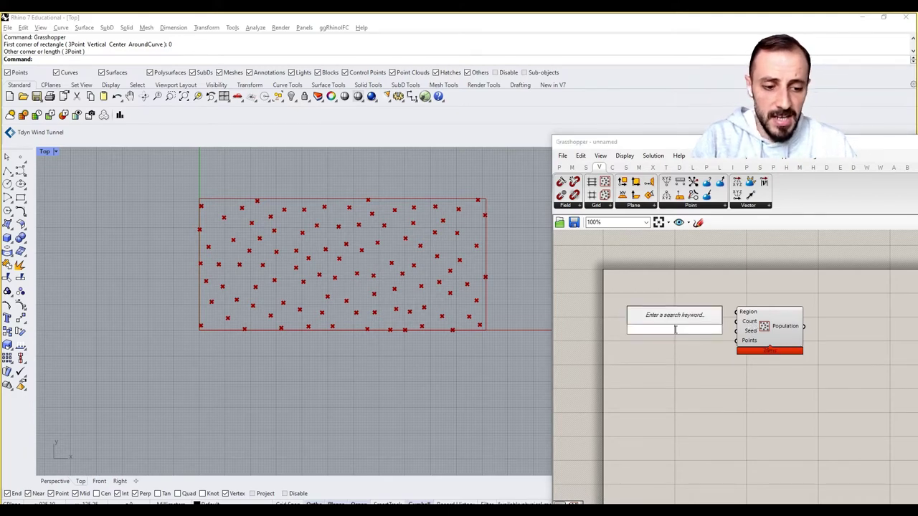
{"action": "type", "text": "150"}
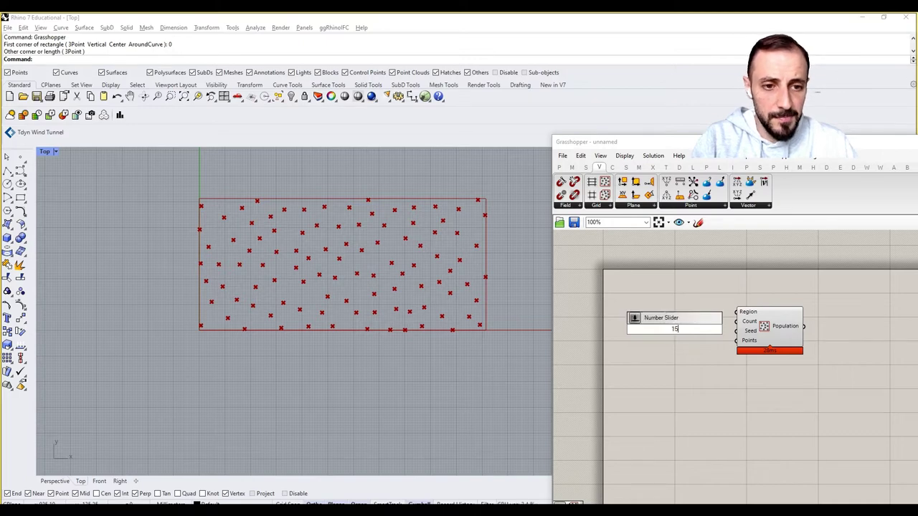
{"action": "key", "text": "Return"}
{"action": "mouse_move", "coordinate": [714, 331]}
{"action": "left_mouse_down"}
{"action": "mouse_move", "coordinate": [735, 326]}
{"action": "mouse_move", "coordinate": [705, 324]}
{"action": "left_mouse_up"}
{"action": "left_click", "coordinate": [703, 324]}
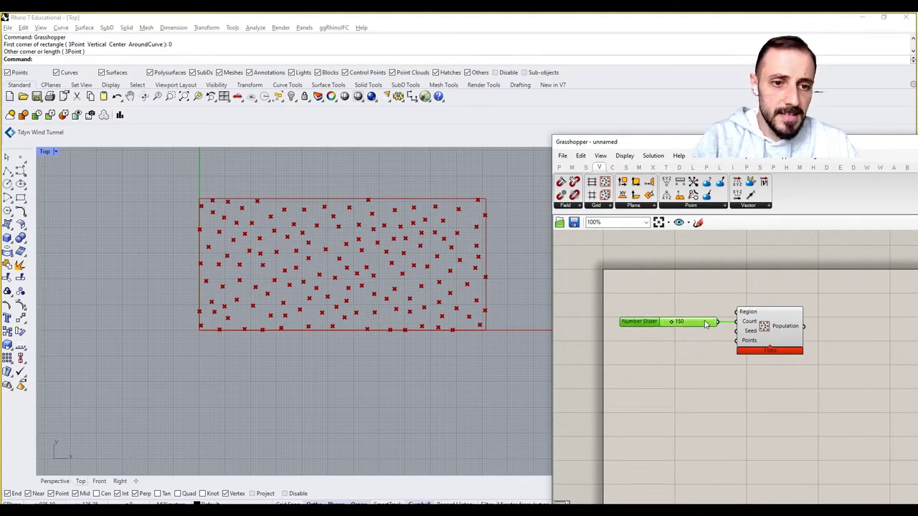
Step: Add a second number slider, connect it to the Seed input of Populate 2D and set it to 56
{"action": "double_click", "coordinate": [684, 346]}
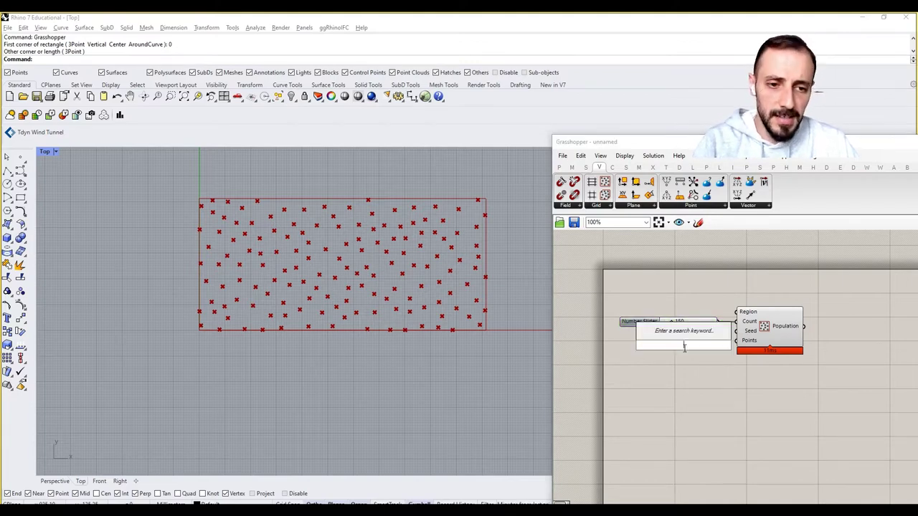
{"action": "type", "text": "20"}
{"action": "key", "text": "Return"}
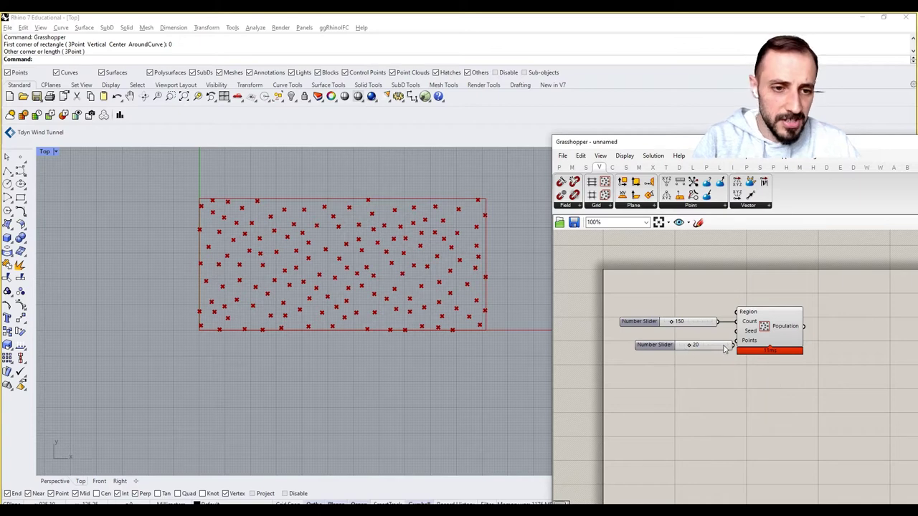
{"action": "left_click", "coordinate": [719, 343]}
{"action": "left_click_drag", "start_coordinate": [719, 342], "coordinate": [736, 330]}
{"action": "left_click_drag", "start_coordinate": [668, 343], "coordinate": [706, 338]}
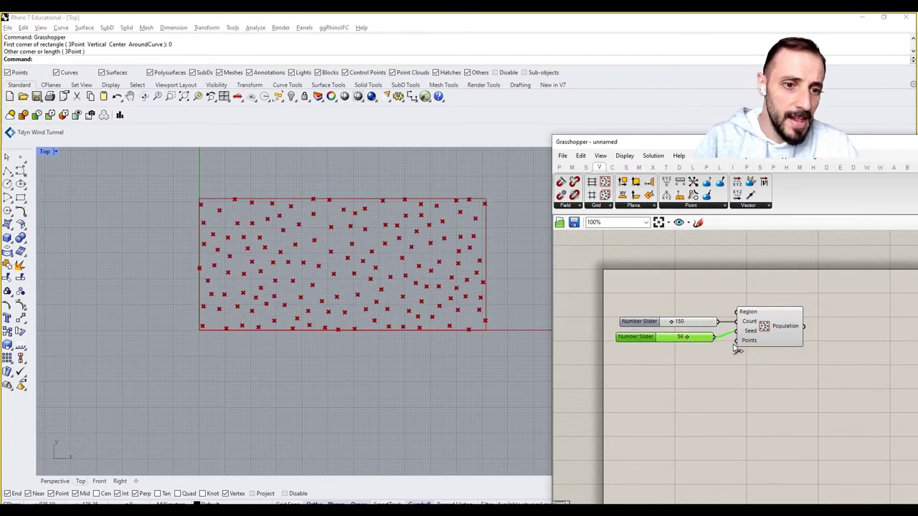
Step: Place a List Item component on the canvas beyond the output side of Populate 2D
{"action": "mouse_move", "coordinate": [746, 345]}
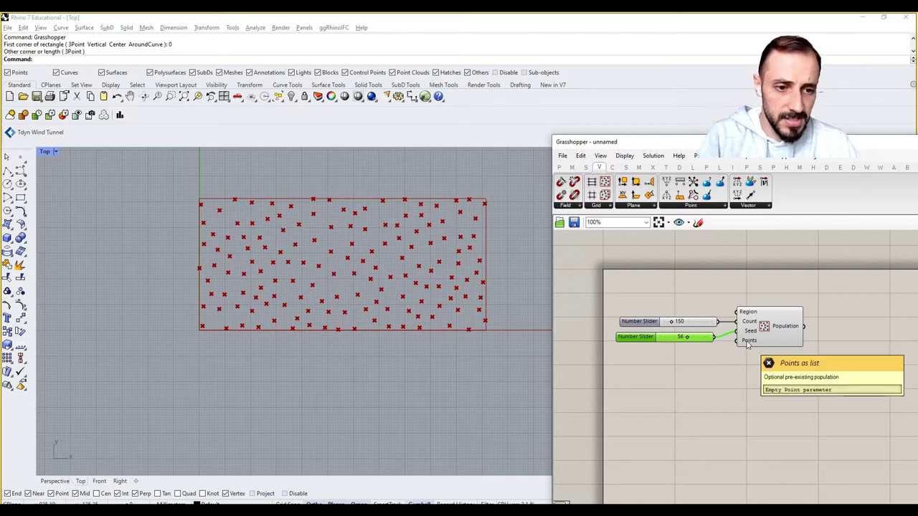
{"action": "right_click_drag", "start_coordinate": [773, 372], "coordinate": [722, 392]}
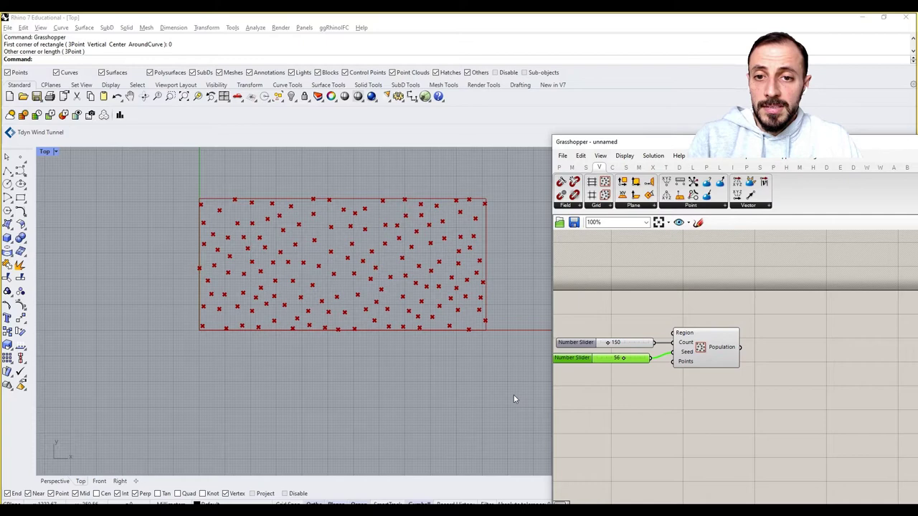
{"action": "left_click", "coordinate": [809, 329]}
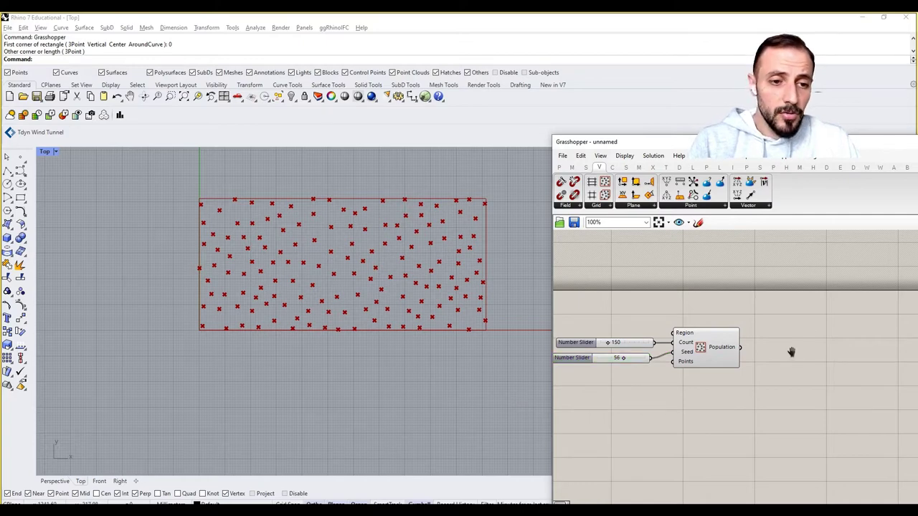
{"action": "right_click_drag", "start_coordinate": [792, 352], "coordinate": [785, 352]}
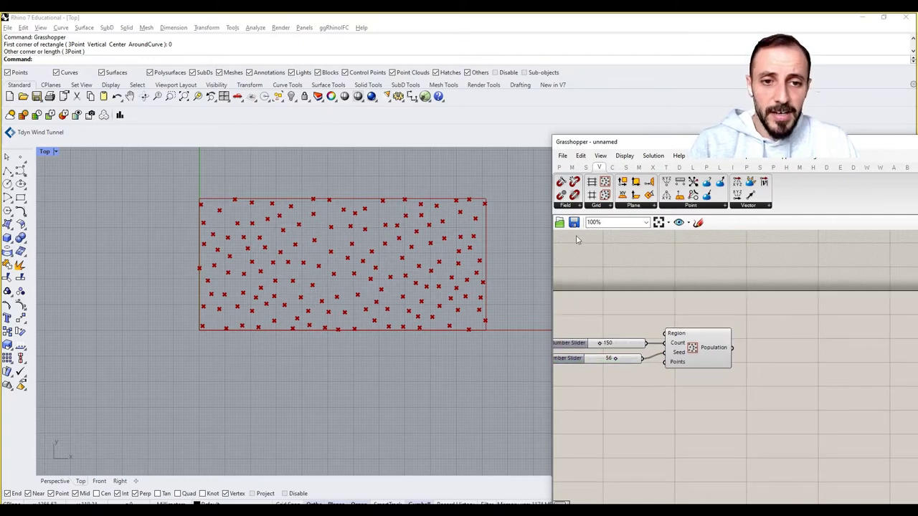
{"action": "left_click", "coordinate": [583, 167]}
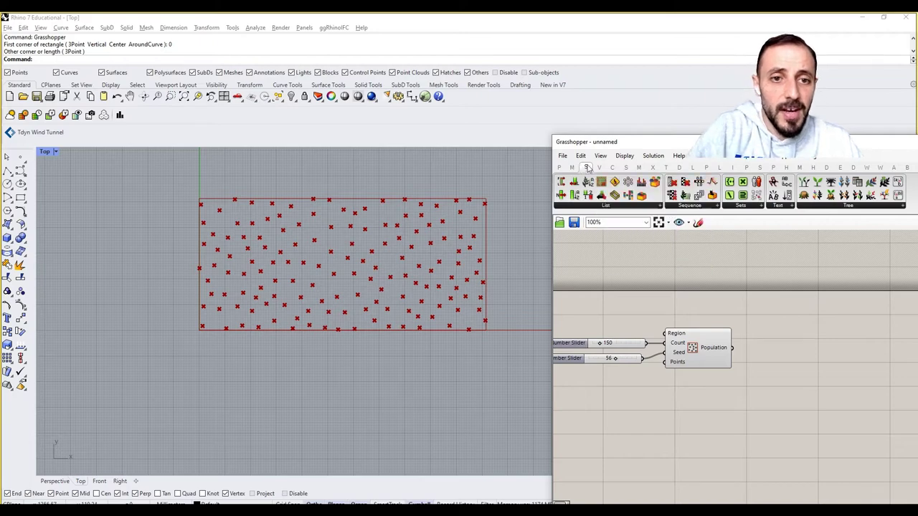
{"action": "left_click", "coordinate": [597, 207]}
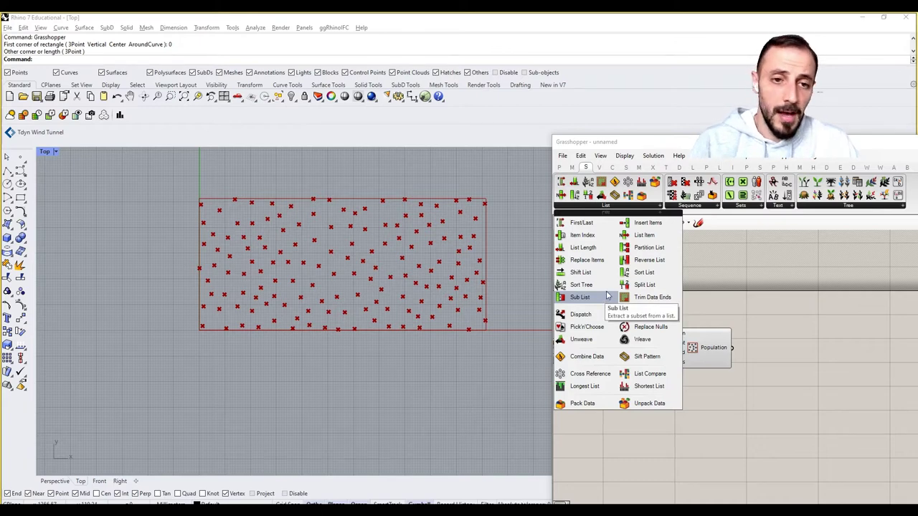
{"action": "left_click_drag", "start_coordinate": [644, 235], "coordinate": [822, 339]}
{"action": "right_click_drag", "start_coordinate": [768, 373], "coordinate": [767, 350]}
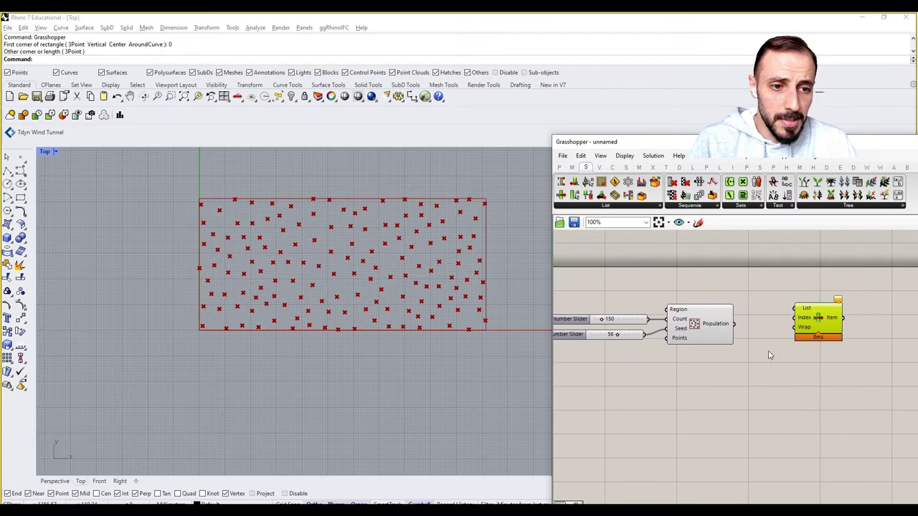
Step: Shift Populate 2D and its sliders slightly upward and connect the Population output to the List input of List Item
{"action": "left_click_drag", "start_coordinate": [748, 279], "coordinate": [601, 375]}
{"action": "left_click_drag", "start_coordinate": [695, 331], "coordinate": [697, 318]}
{"action": "left_click", "coordinate": [718, 374]}
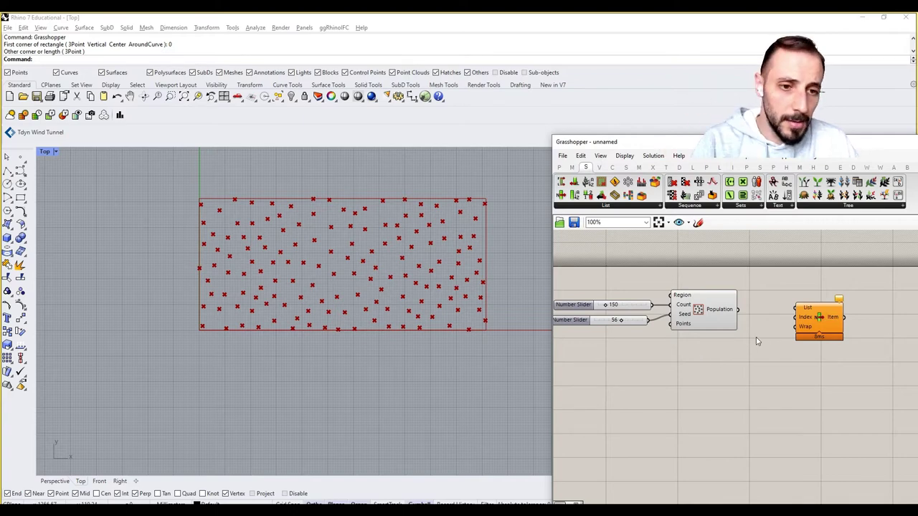
{"action": "right_click_drag", "start_coordinate": [754, 353], "coordinate": [742, 351]}
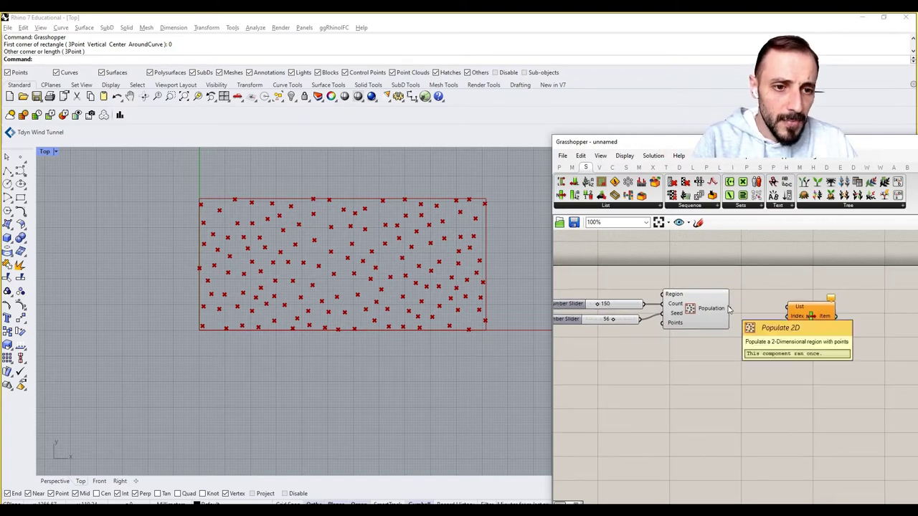
{"action": "left_click_drag", "start_coordinate": [729, 309], "coordinate": [788, 307]}
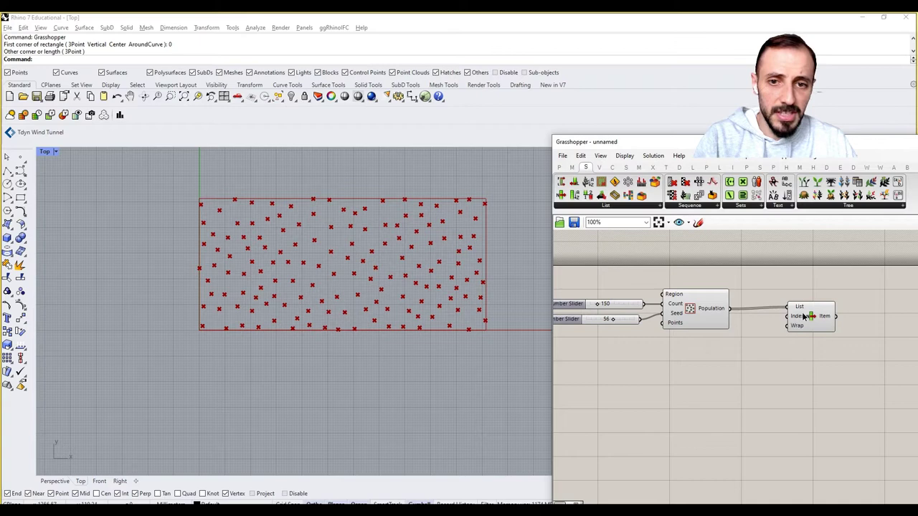
Step: Select the List Item component to examine which of the populated points it picks in the viewport
{"action": "left_click", "coordinate": [781, 362]}
{"action": "left_click", "coordinate": [815, 317]}
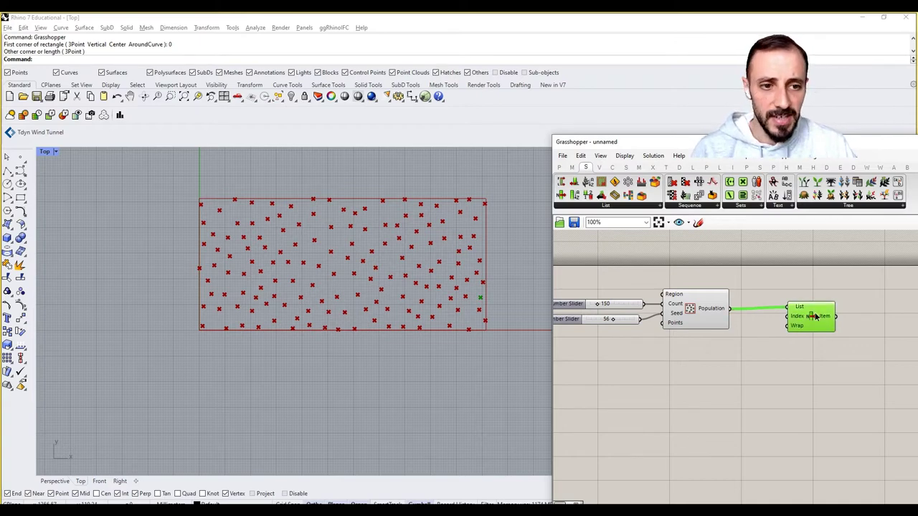
{"action": "left_click_drag", "start_coordinate": [469, 292], "coordinate": [494, 311]}
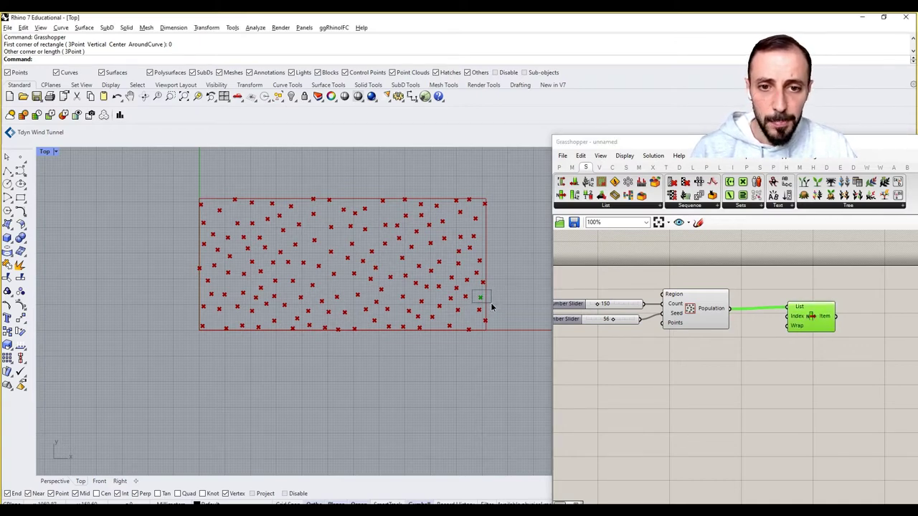
{"action": "left_click", "coordinate": [790, 352]}
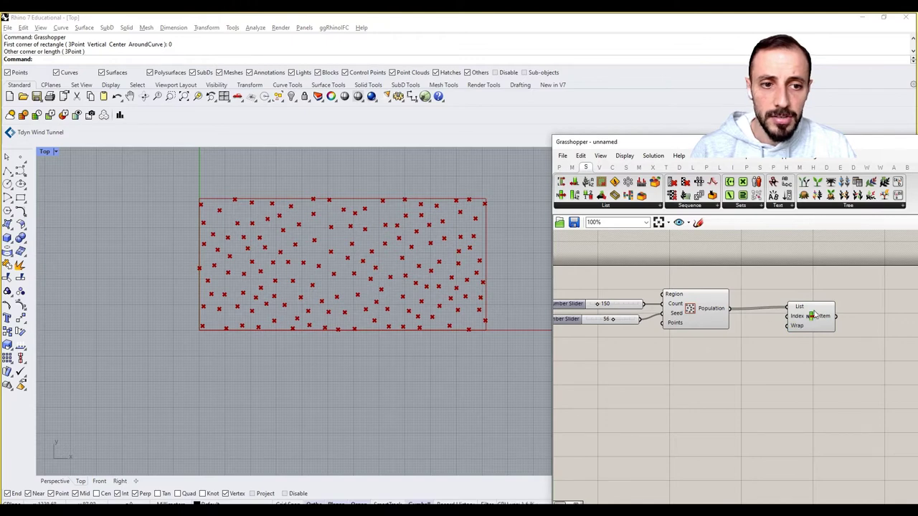
{"action": "left_click", "coordinate": [815, 316]}
{"action": "left_click", "coordinate": [802, 370]}
{"action": "right_click_drag", "start_coordinate": [793, 363], "coordinate": [762, 359]}
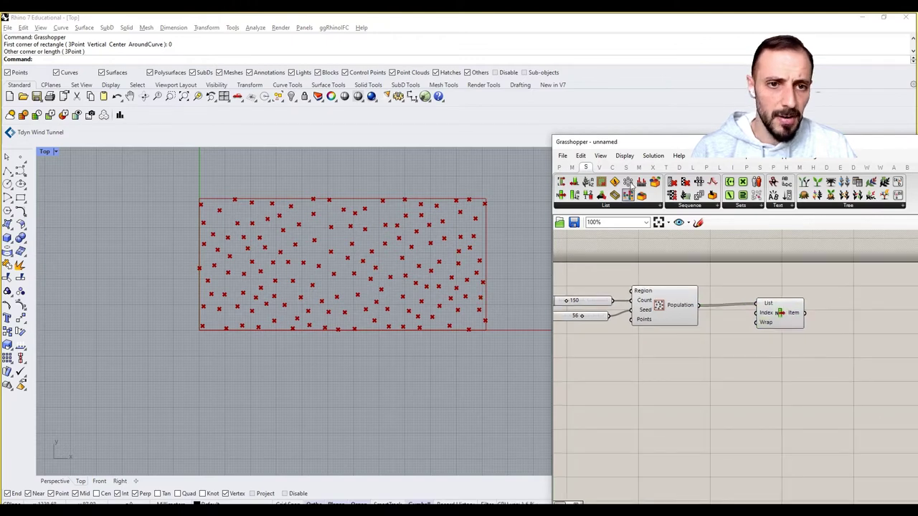
Step: Place a Dot Display component beyond List Item and connect the Item output to its Point input
{"action": "left_click", "coordinate": [679, 168]}
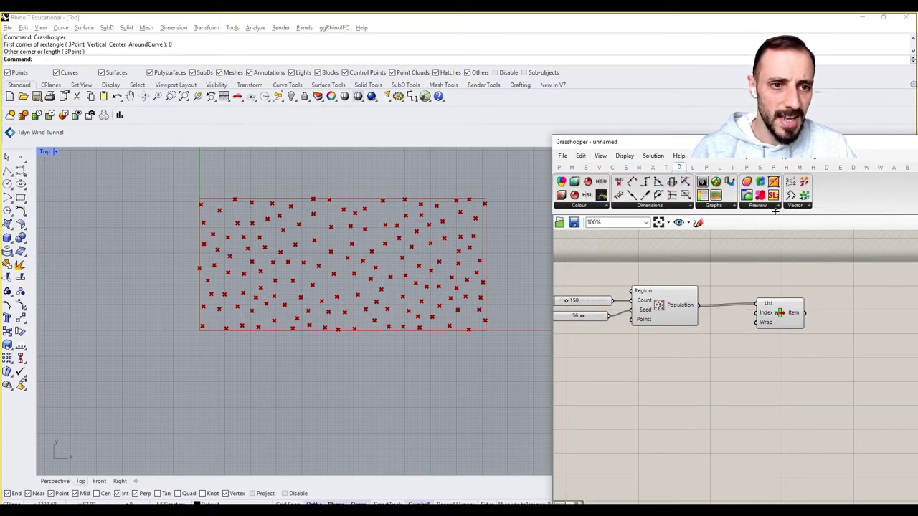
{"action": "left_click", "coordinate": [798, 207]}
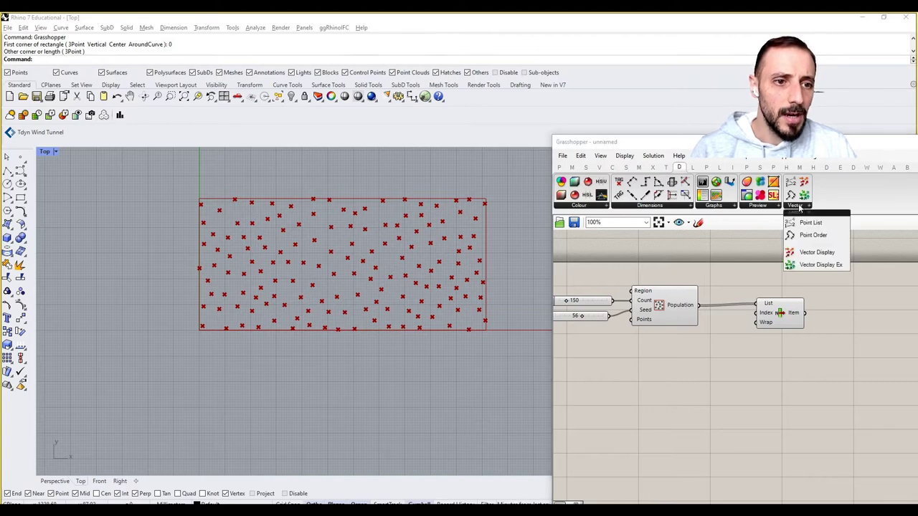
{"action": "left_click", "coordinate": [767, 206]}
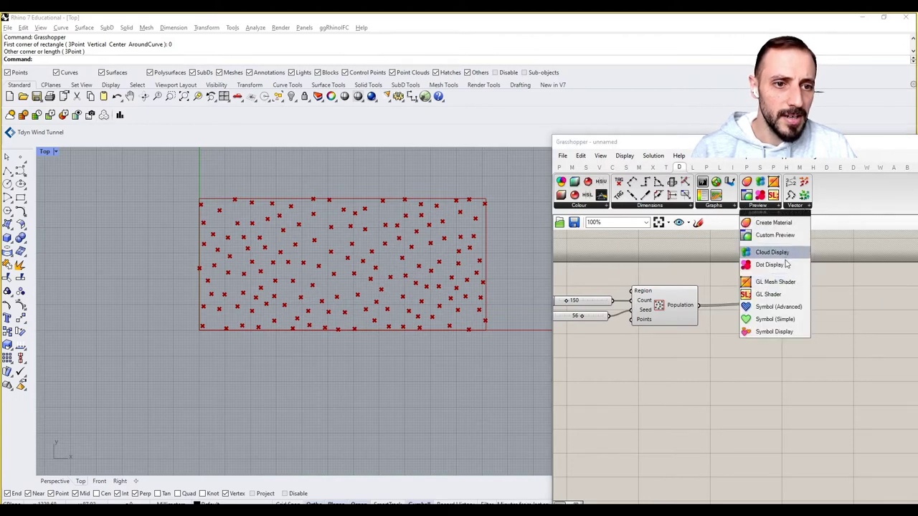
{"action": "left_click_drag", "start_coordinate": [785, 262], "coordinate": [836, 308]}
Step: Add a Colour Swatch below List Item and connect it to the Colour input of Dot Display
{"action": "double_click", "coordinate": [814, 365]}
{"action": "type", "text": "s"}
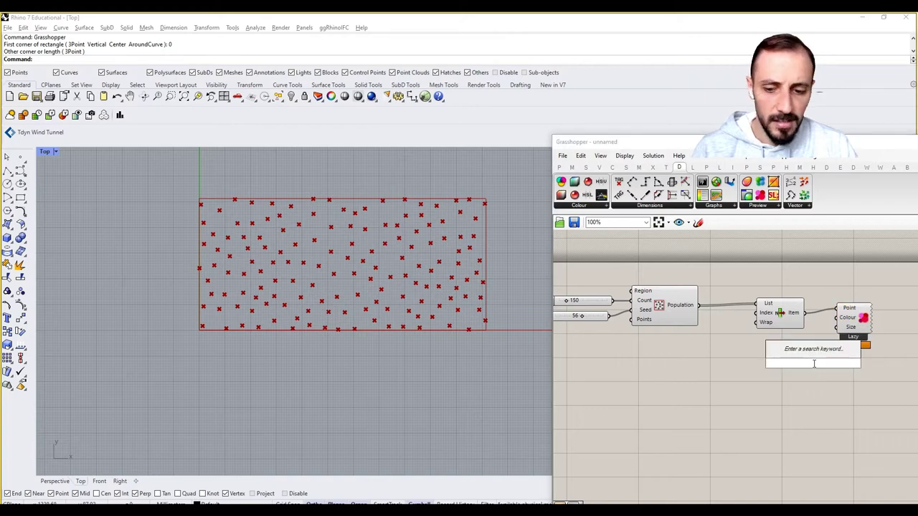
{"action": "type", "text": "watch"}
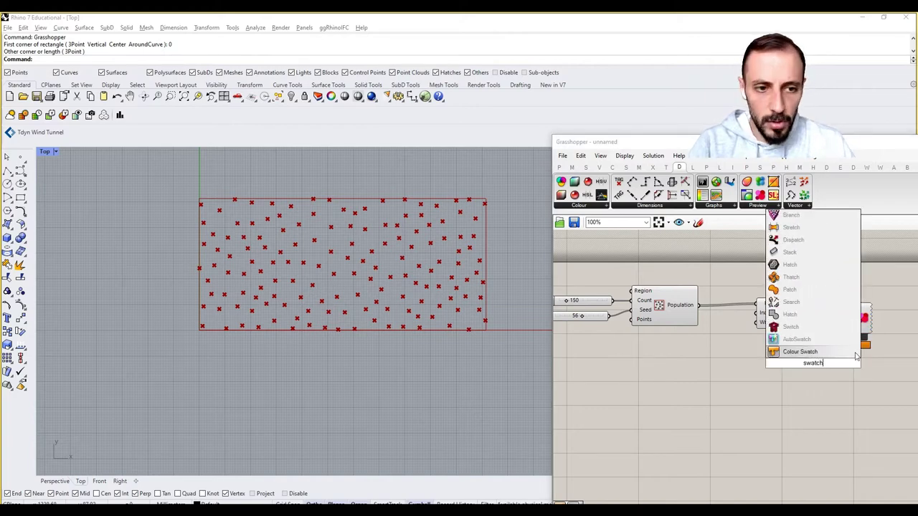
{"action": "left_click", "coordinate": [836, 352]}
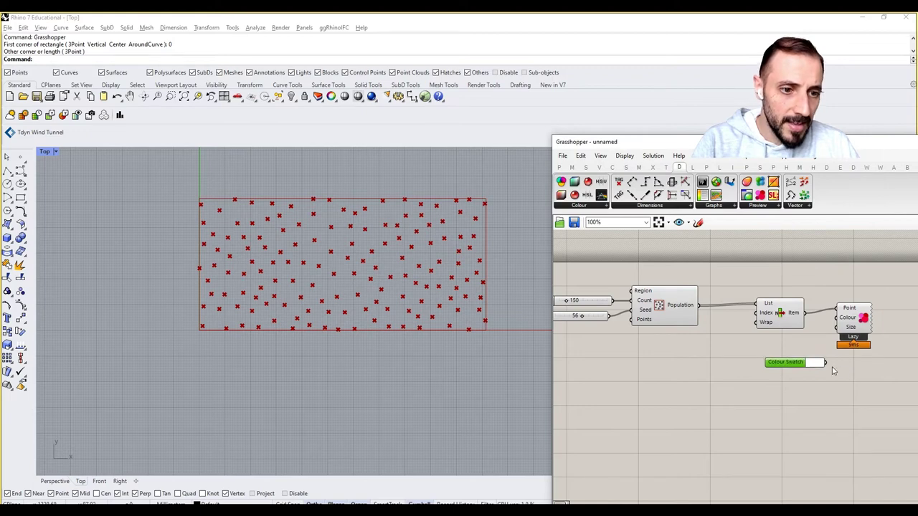
{"action": "left_click_drag", "start_coordinate": [828, 362], "coordinate": [865, 319]}
Step: Add a number slider with value 20, connect it to Dot Display's Size input and arrange it with the swatch
{"action": "left_click", "coordinate": [865, 380]}
{"action": "double_click", "coordinate": [866, 378]}
{"action": "type", "text": "250"}
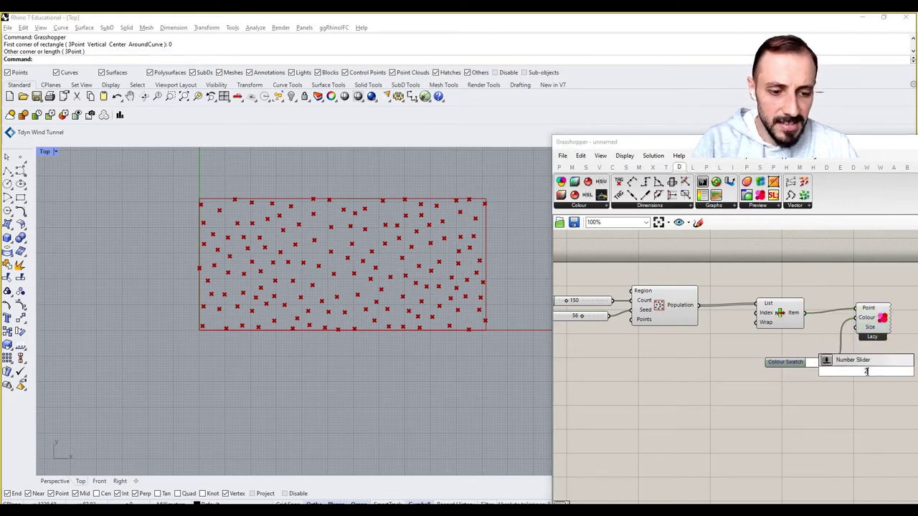
{"action": "key", "text": "Return"}
{"action": "left_click_drag", "start_coordinate": [867, 376], "coordinate": [856, 327]}
{"action": "left_click_drag", "start_coordinate": [832, 392], "coordinate": [822, 391]}
{"action": "left_click_drag", "start_coordinate": [792, 362], "coordinate": [787, 359]}
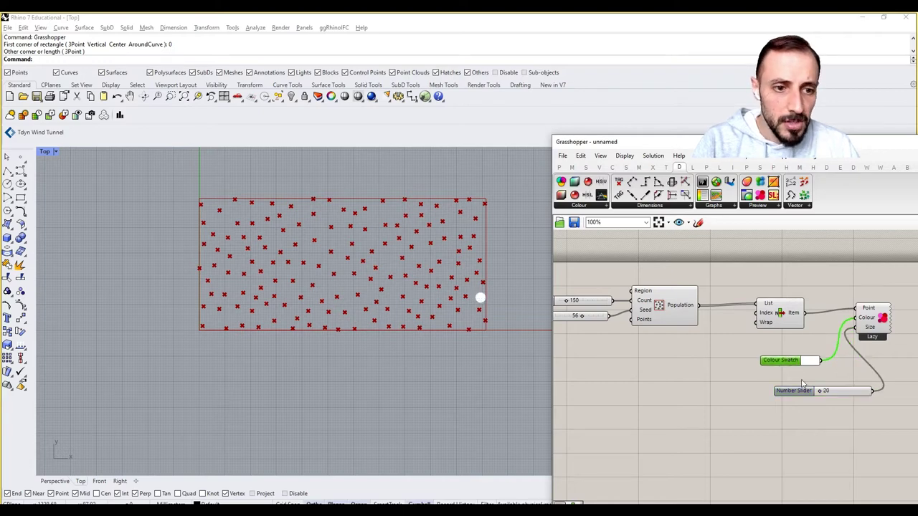
{"action": "left_click_drag", "start_coordinate": [800, 391], "coordinate": [791, 390]}
{"action": "left_click", "coordinate": [783, 431]}
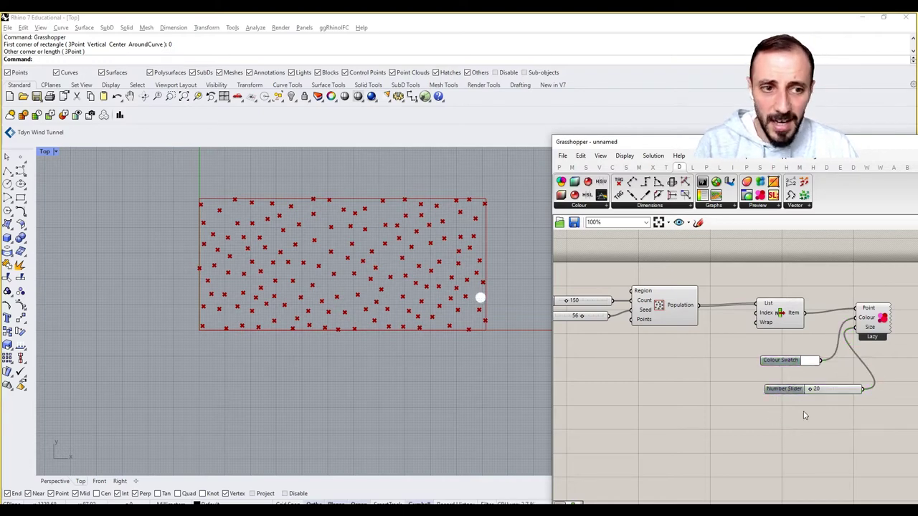
Step: Lower the alpha of the Colour Swatch to make the white dot semi-transparent
{"action": "left_click", "coordinate": [805, 361]}
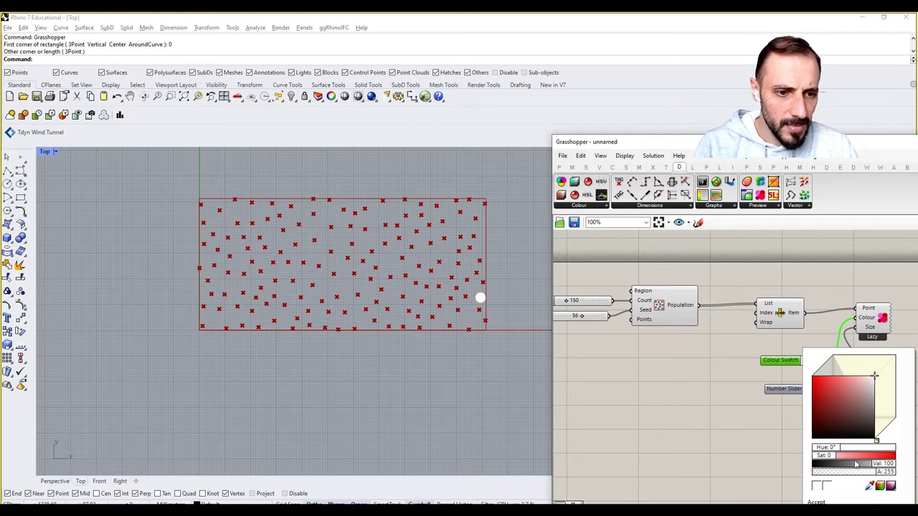
{"action": "left_click_drag", "start_coordinate": [882, 471], "coordinate": [852, 472]}
{"action": "left_click", "coordinate": [731, 441]}
{"action": "right_click_drag", "start_coordinate": [724, 423], "coordinate": [737, 423]}
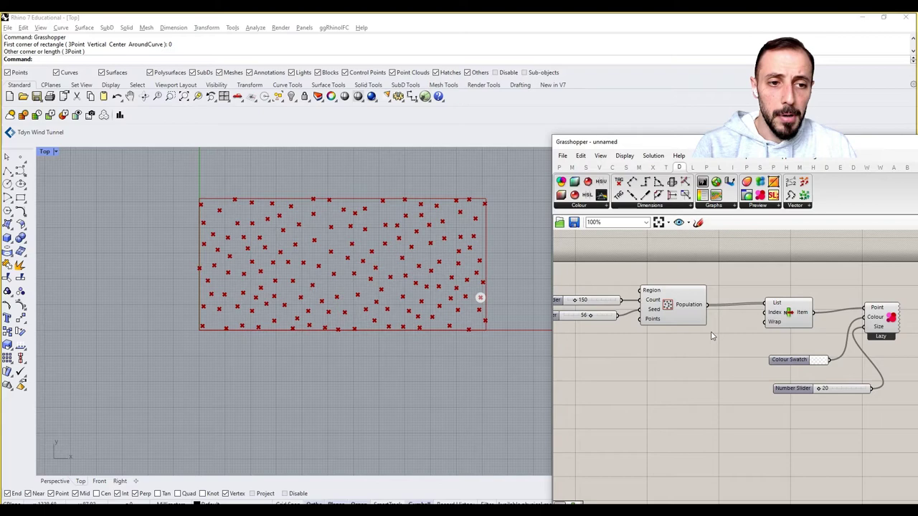
Step: Add a number slider with value 121 below Populate 2D and connect it to the Index input of List Item
{"action": "double_click", "coordinate": [681, 357]}
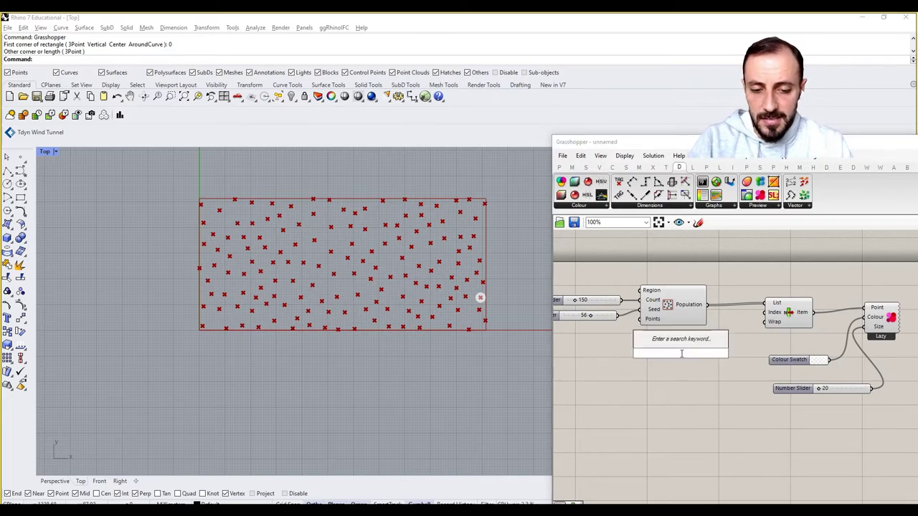
{"action": "type", "text": "121"}
{"action": "key", "text": "Return"}
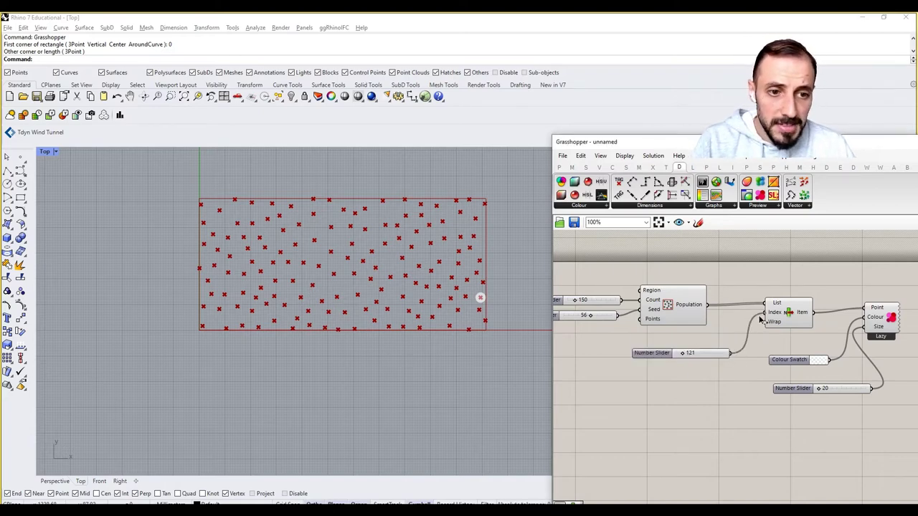
{"action": "left_click_drag", "start_coordinate": [761, 320], "coordinate": [764, 321]}
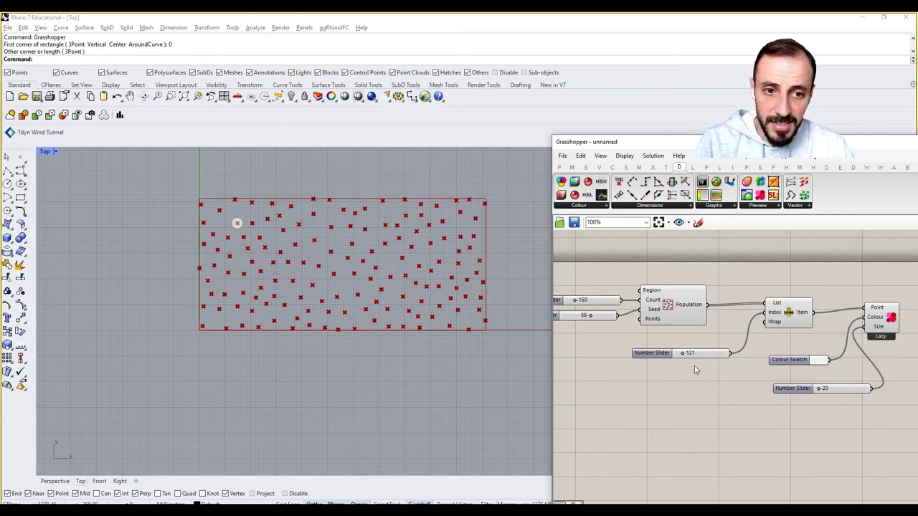
Step: Set the Index slider to 150 and move it slightly closer to Populate 2D
{"action": "left_click_drag", "start_coordinate": [682, 355], "coordinate": [682, 355]}
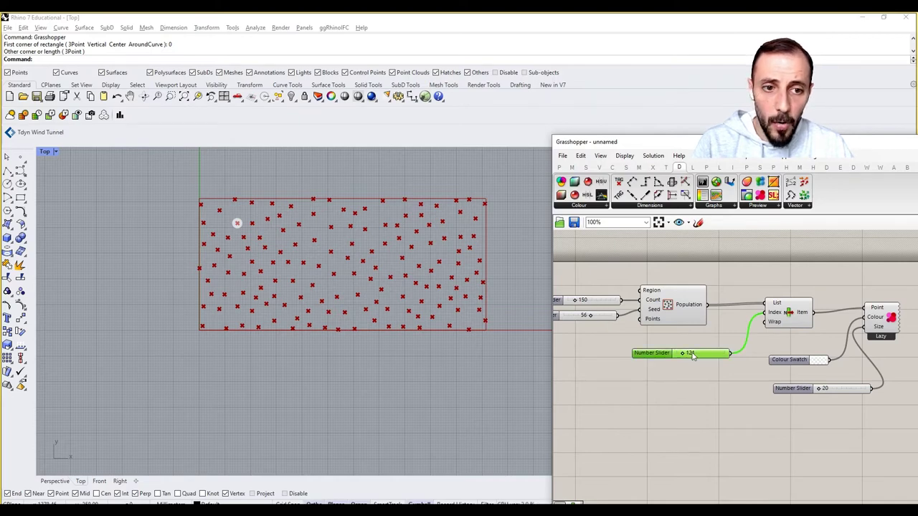
{"action": "double_click", "coordinate": [690, 353]}
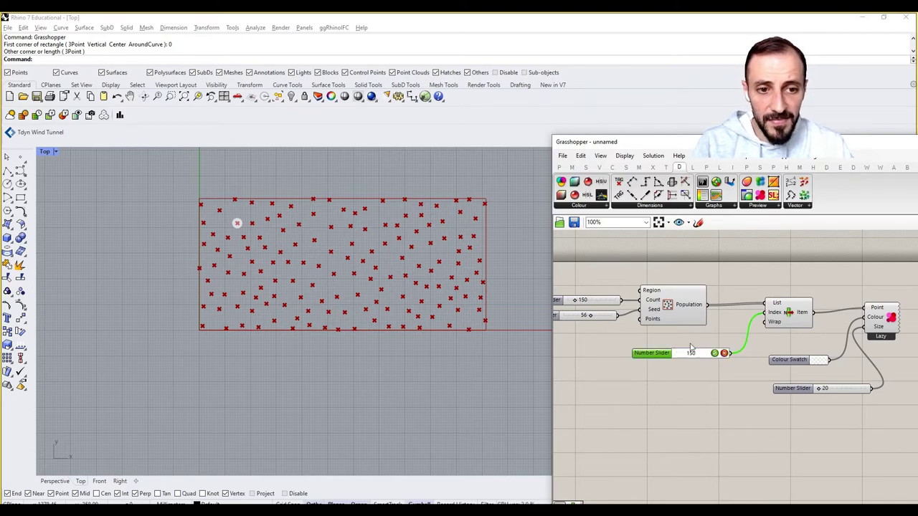
{"action": "key", "text": "Return"}
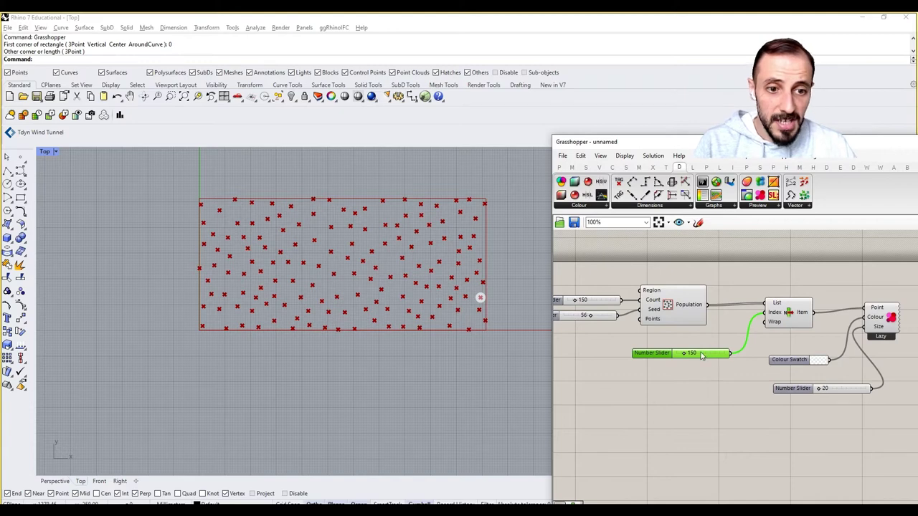
{"action": "left_click_drag", "start_coordinate": [719, 353], "coordinate": [712, 343]}
Step: Add a Boolean Toggle set to False, wire it to List Item's Wrap input and keep the number slider on Index
{"action": "double_click", "coordinate": [707, 377]}
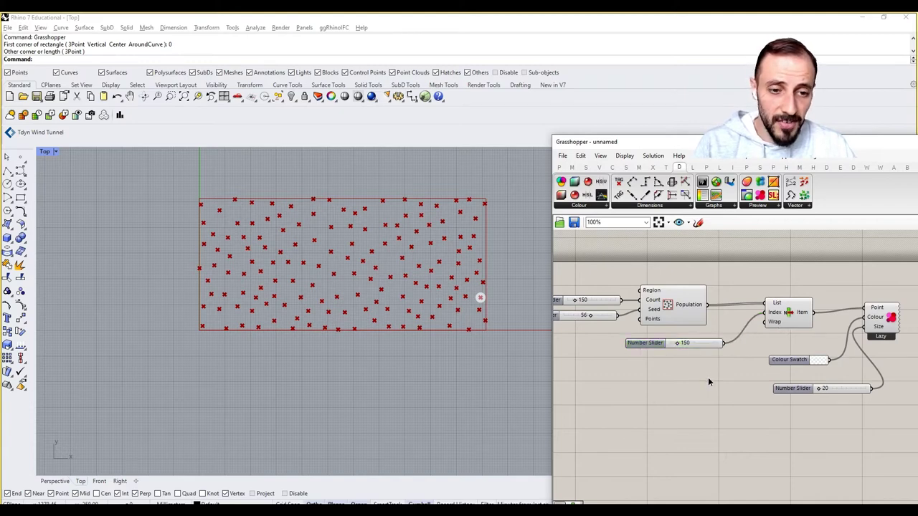
{"action": "type", "text": "tog"}
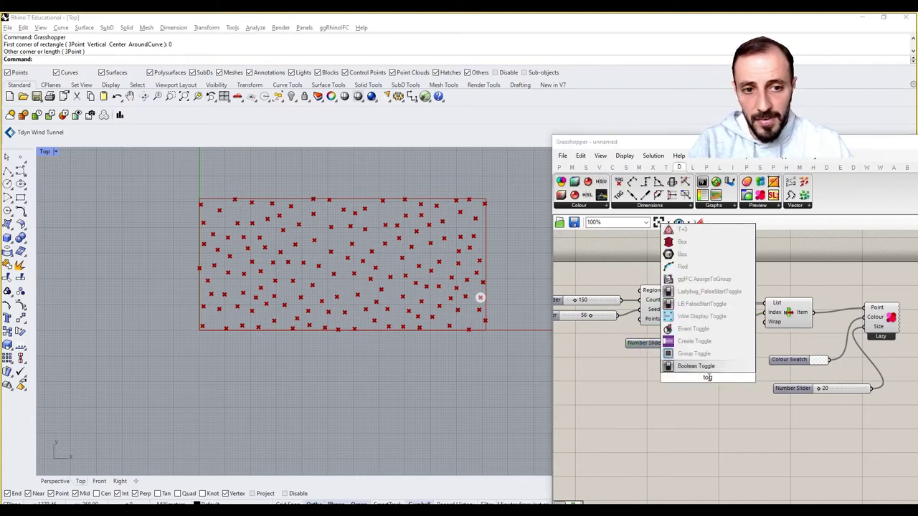
{"action": "left_click", "coordinate": [699, 367]}
{"action": "left_click_drag", "start_coordinate": [743, 378], "coordinate": [764, 321]}
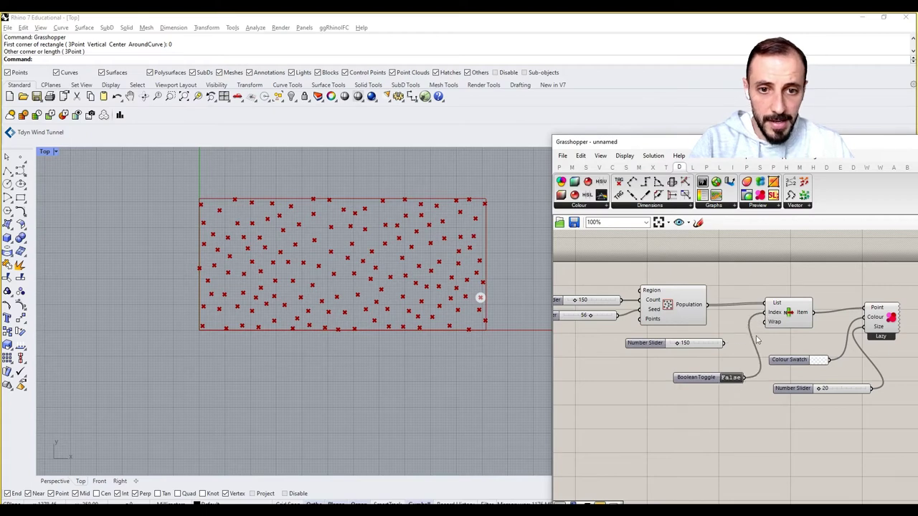
{"action": "double_click", "coordinate": [728, 380]}
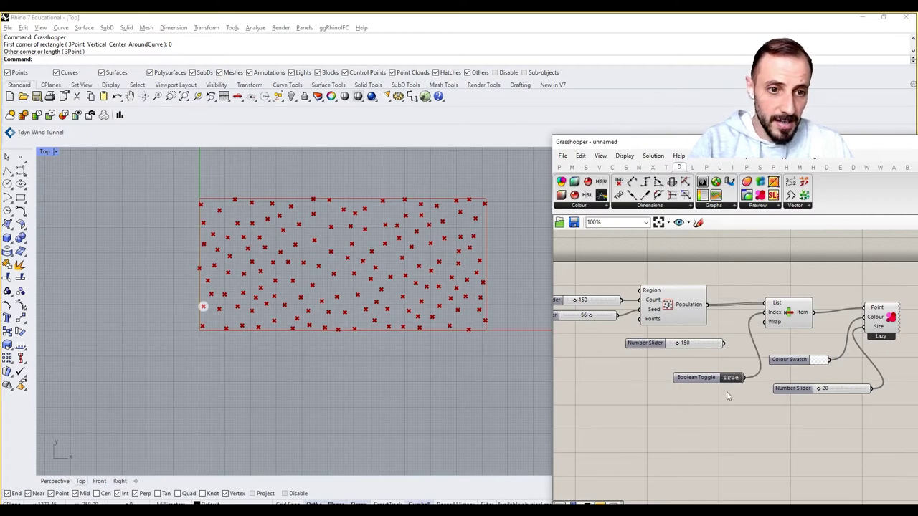
{"action": "left_click_drag", "start_coordinate": [724, 343], "coordinate": [746, 375]}
{"action": "double_click", "coordinate": [731, 378]}
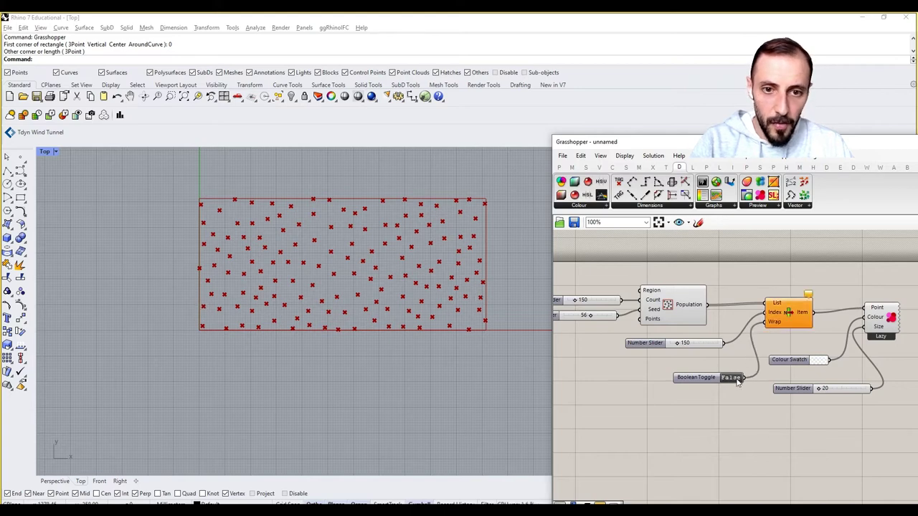
Step: Set the Index slider of List Item to 149
{"action": "mouse_move", "coordinate": [811, 301]}
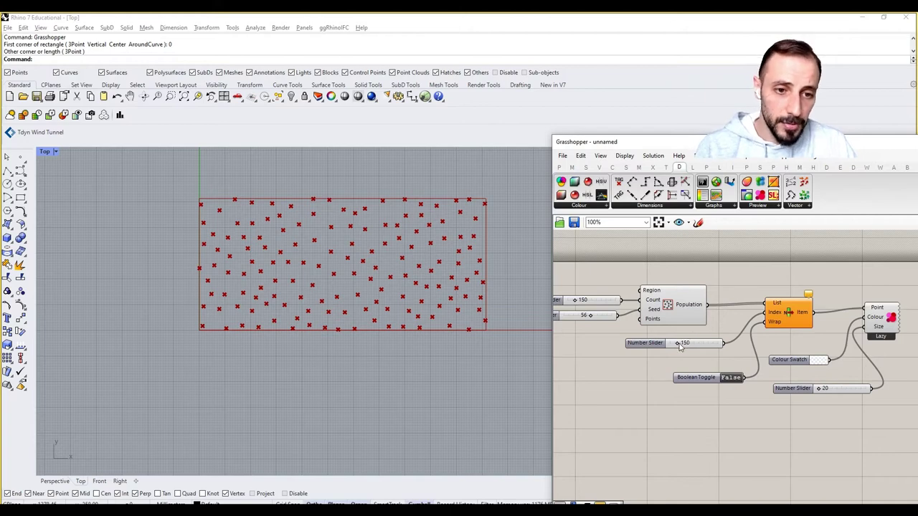
{"action": "left_click_drag", "start_coordinate": [680, 345], "coordinate": [678, 348]}
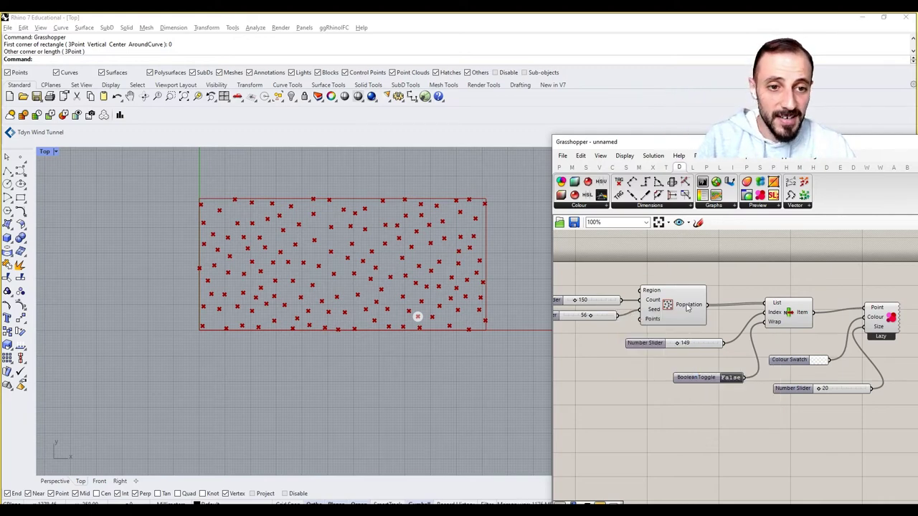
Step: Add a Panel above the definition and connect the Population output to it
{"action": "mouse_move", "coordinate": [687, 306]}
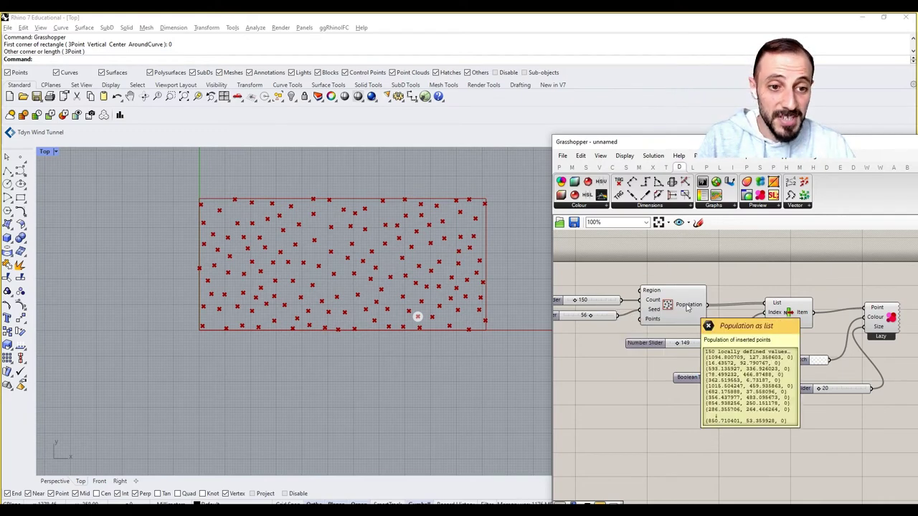
{"action": "double_click", "coordinate": [717, 275]}
{"action": "type", "text": "panel"}
{"action": "key", "text": "Return"}
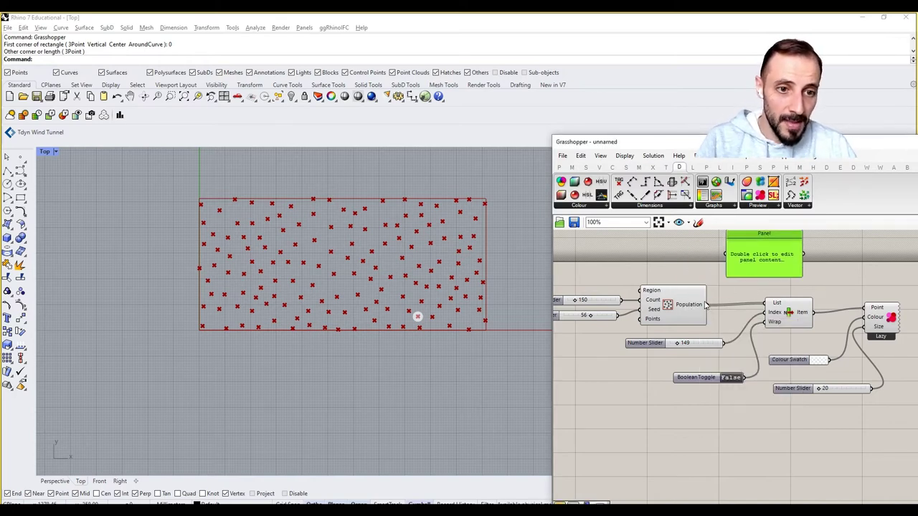
{"action": "left_click_drag", "start_coordinate": [706, 305], "coordinate": [727, 254]}
Step: Widen the Panel to examine the last entries of the point list, and delete the Panel
{"action": "right_click_drag", "start_coordinate": [726, 269], "coordinate": [681, 301]}
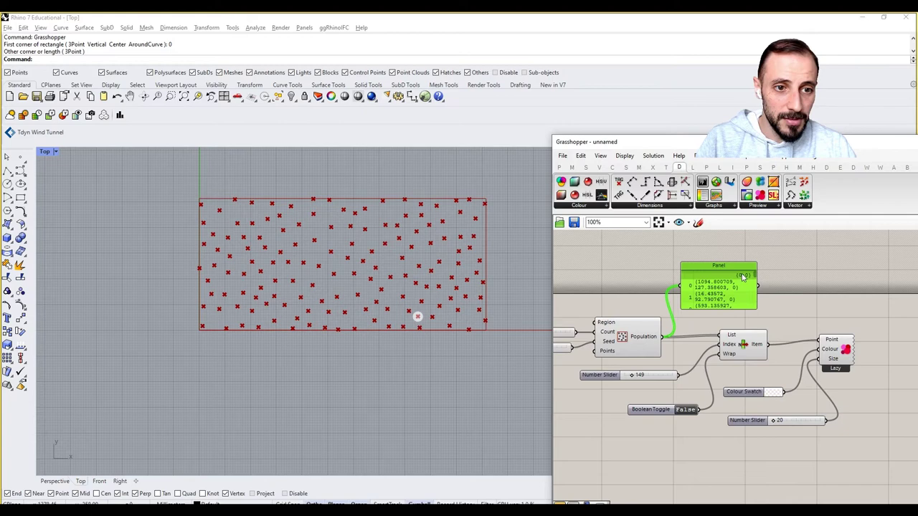
{"action": "left_click_drag", "start_coordinate": [755, 279], "coordinate": [850, 280]}
{"action": "left_click_drag", "start_coordinate": [782, 287], "coordinate": [779, 254]}
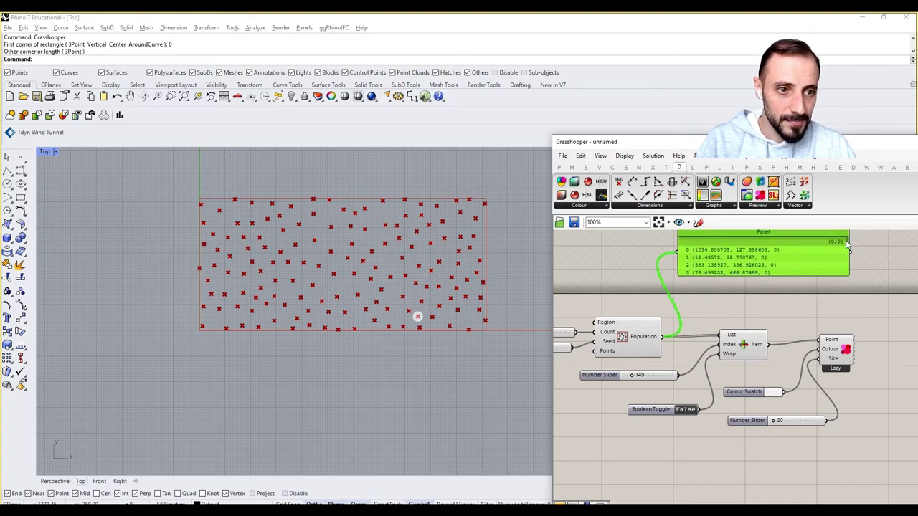
{"action": "left_click_drag", "start_coordinate": [847, 243], "coordinate": [843, 293]}
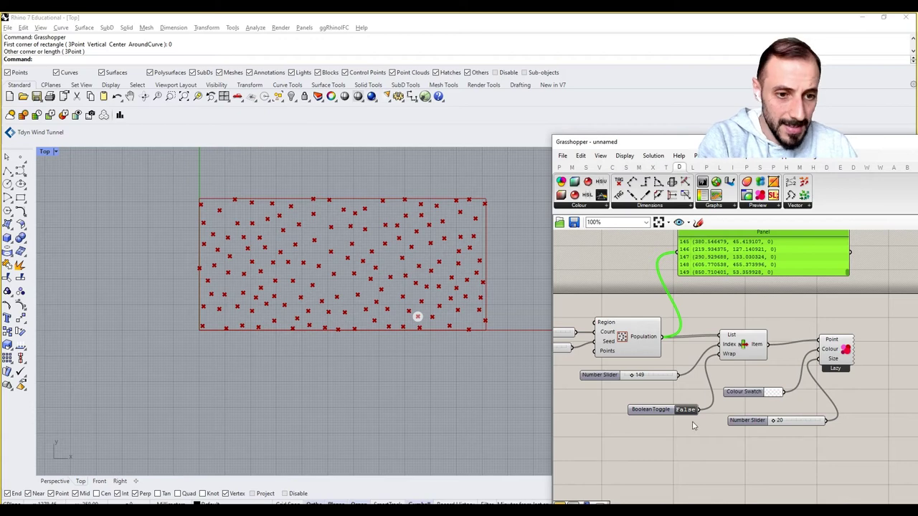
{"action": "key", "text": "Delete"}
{"action": "right_click_drag", "start_coordinate": [685, 379], "coordinate": [718, 388]}
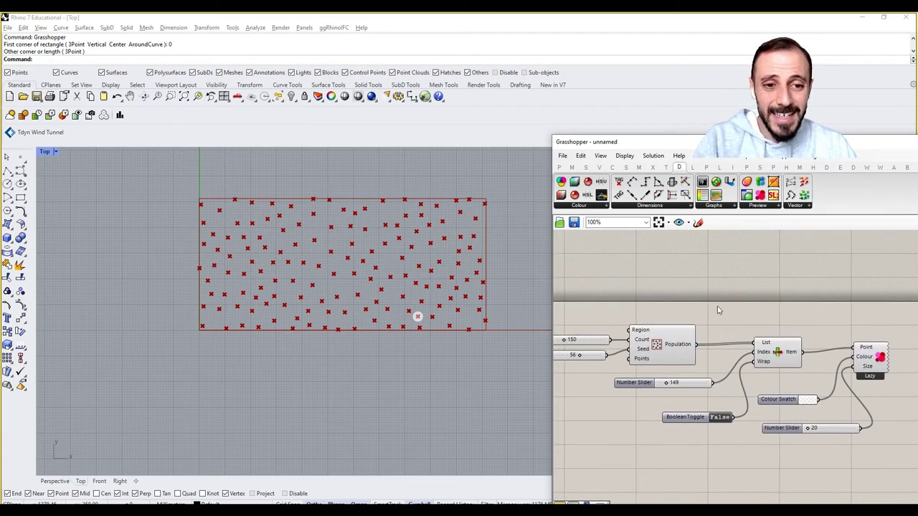
Step: Place a Point List component above Populate 2D and connect the Population output to its Points input
{"action": "left_click", "coordinate": [788, 207]}
{"action": "left_click", "coordinate": [802, 222]}
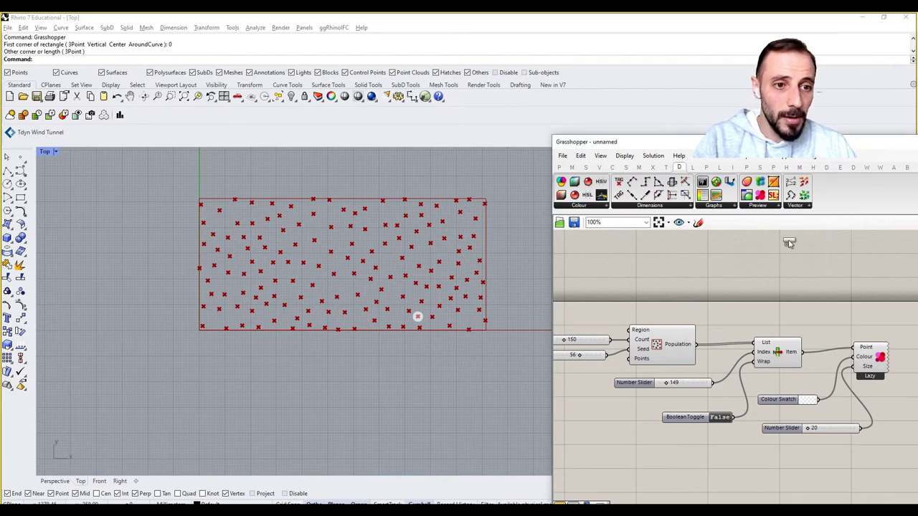
{"action": "left_click", "coordinate": [719, 281]}
{"action": "left_click_drag", "start_coordinate": [697, 344], "coordinate": [705, 273]}
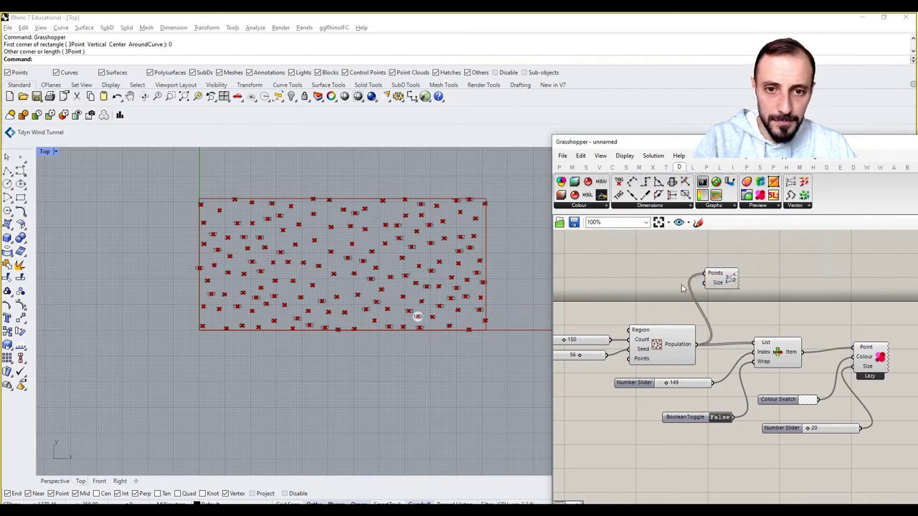
Step: Add a number slider with value 10 and connect it to the Size input of Point List
{"action": "double_click", "coordinate": [651, 262]}
{"action": "type", "text": "10"}
{"action": "key", "text": "Return"}
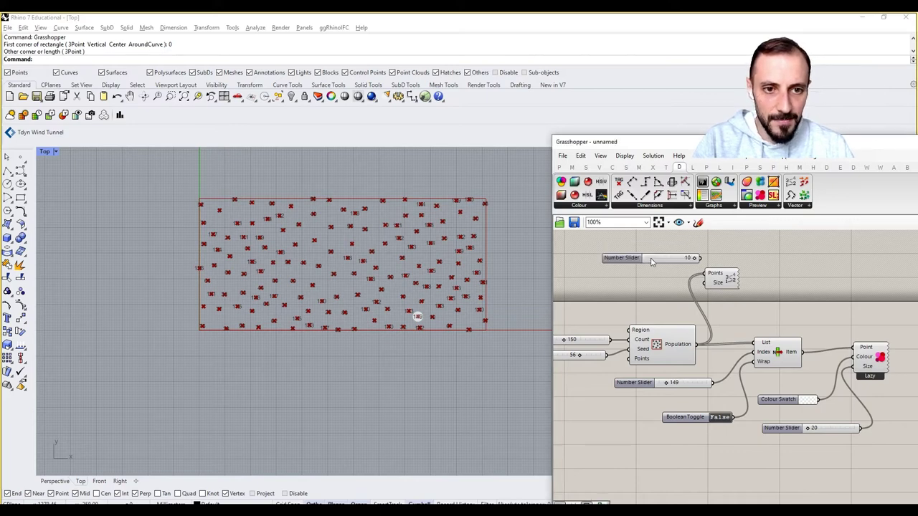
{"action": "left_click_drag", "start_coordinate": [702, 259], "coordinate": [723, 280]}
Step: Turn off the viewport preview of the Populate 2D component
{"action": "left_click", "coordinate": [663, 336]}
{"action": "middle_click", "coordinate": [646, 284]}
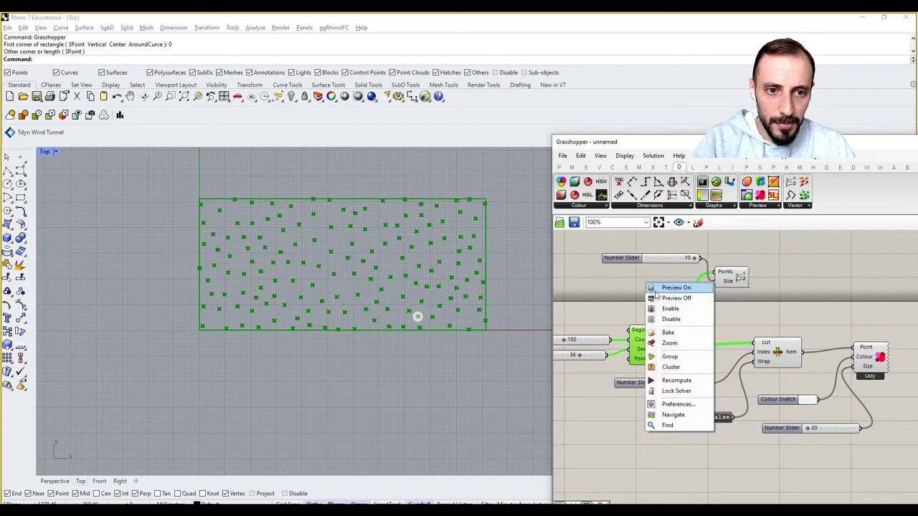
{"action": "left_click", "coordinate": [656, 296]}
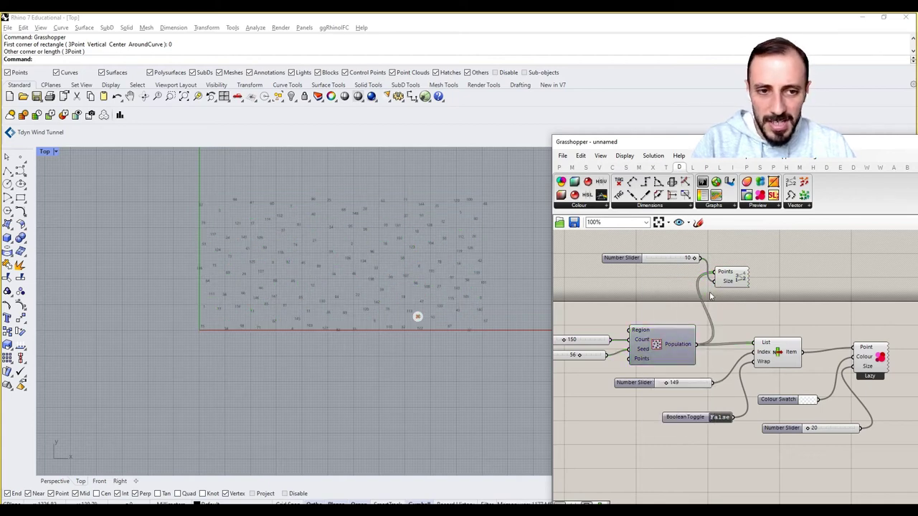
Step: Move the Point List component slightly aside and set the List Item index slider to 11
{"action": "left_click_drag", "start_coordinate": [722, 281], "coordinate": [741, 282]}
{"action": "left_click", "coordinate": [651, 304]}
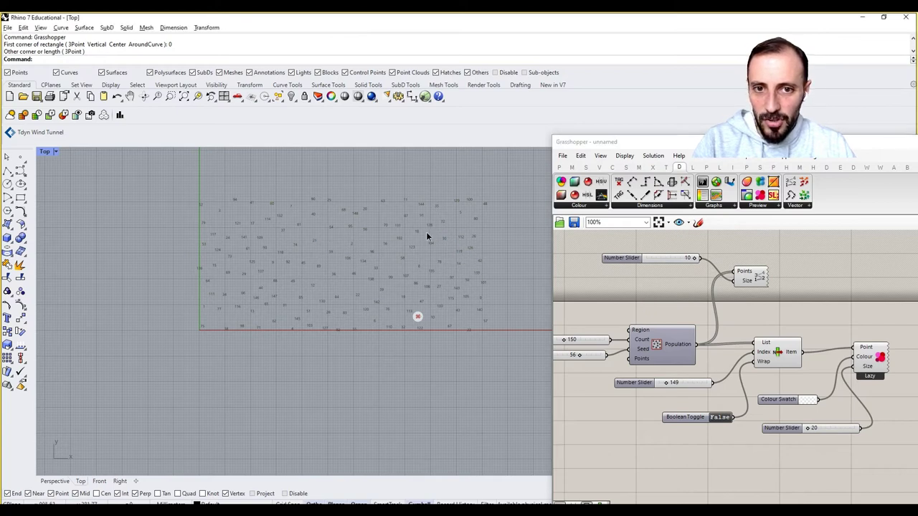
{"action": "scroll", "coordinate": [425, 232], "scroll_direction": "up", "scroll_amount": 5}
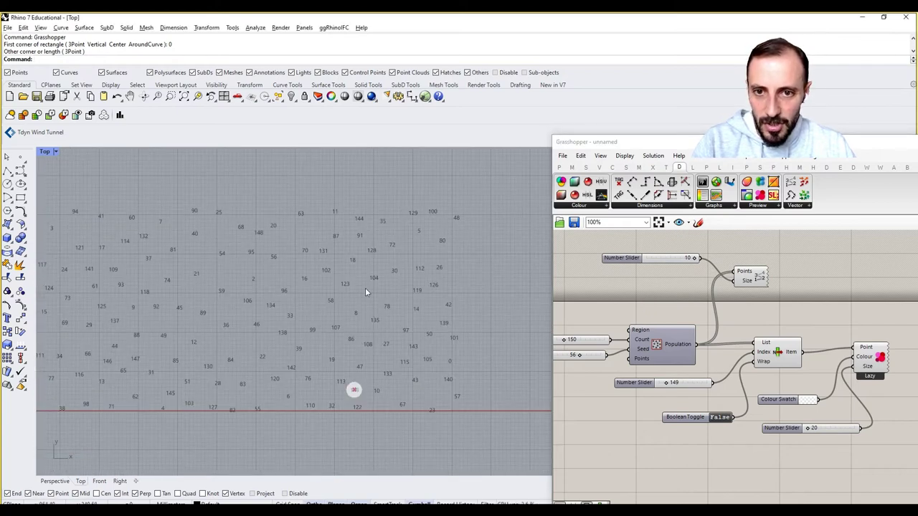
{"action": "double_click", "coordinate": [674, 383]}
{"action": "type", "text": "11"}
{"action": "key", "text": "Return"}
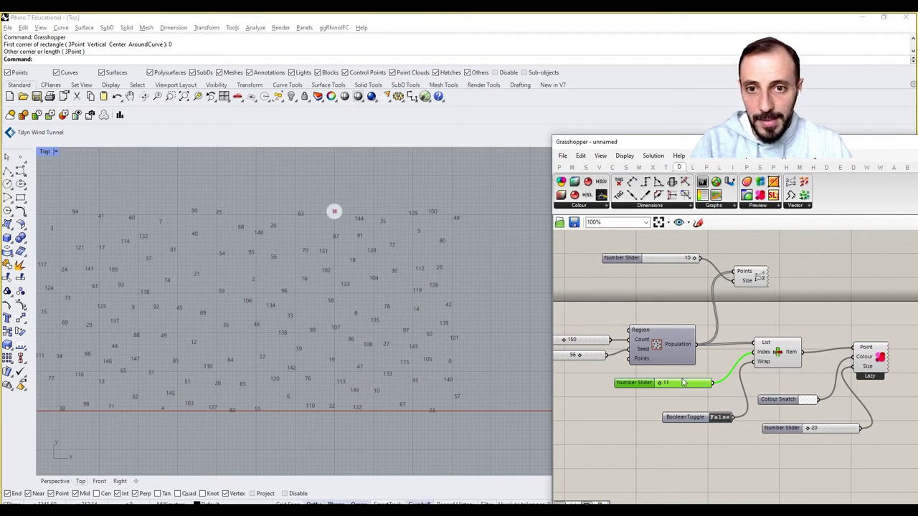
{"action": "right_click_drag", "start_coordinate": [377, 233], "coordinate": [420, 229]}
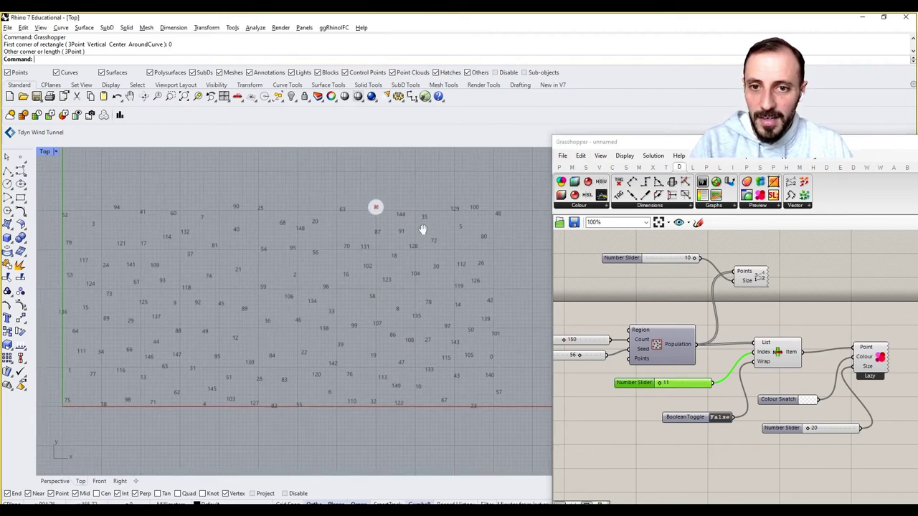
Step: Turn off the viewport preview of the List Item component
{"action": "right_click", "coordinate": [781, 352]}
{"action": "left_click", "coordinate": [797, 370]}
{"action": "left_click", "coordinate": [767, 319]}
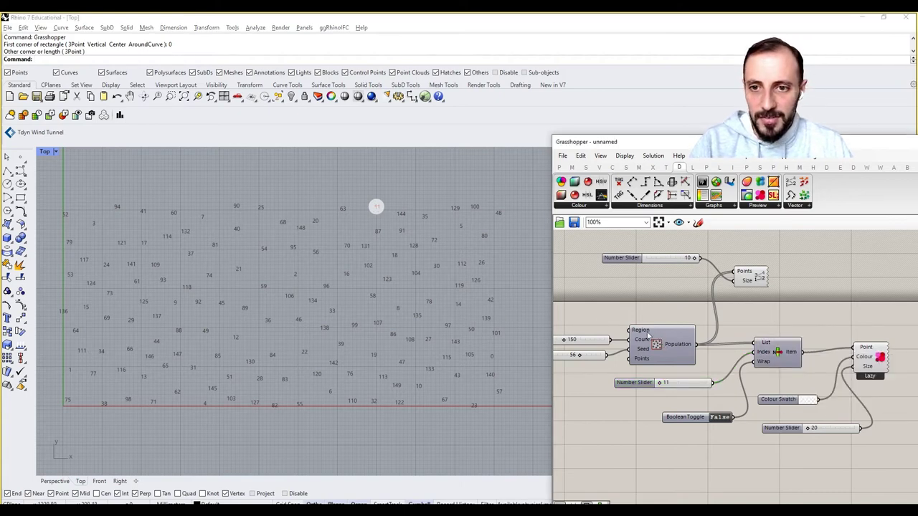
Step: Turn on the viewport preview of the Populate 2D component
{"action": "left_click", "coordinate": [665, 347]}
{"action": "right_click", "coordinate": [661, 301]}
{"action": "left_click", "coordinate": [673, 308]}
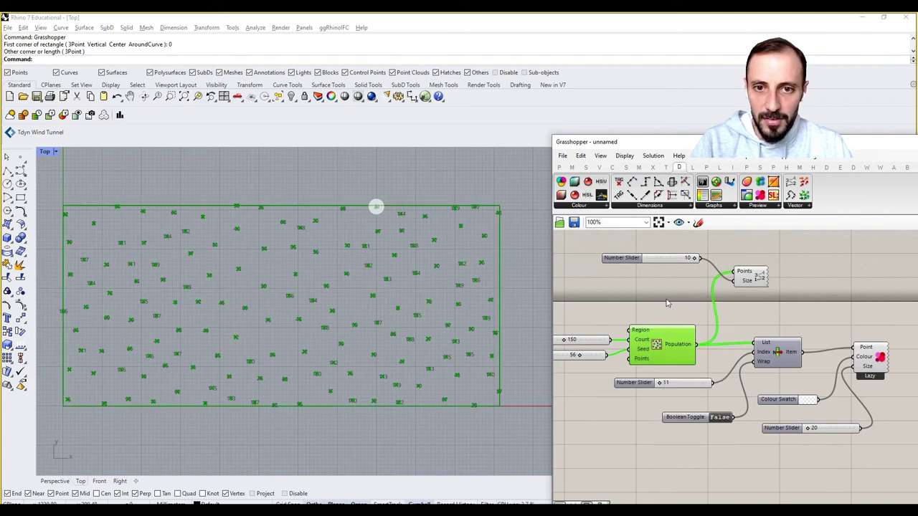
{"action": "left_click", "coordinate": [667, 302]}
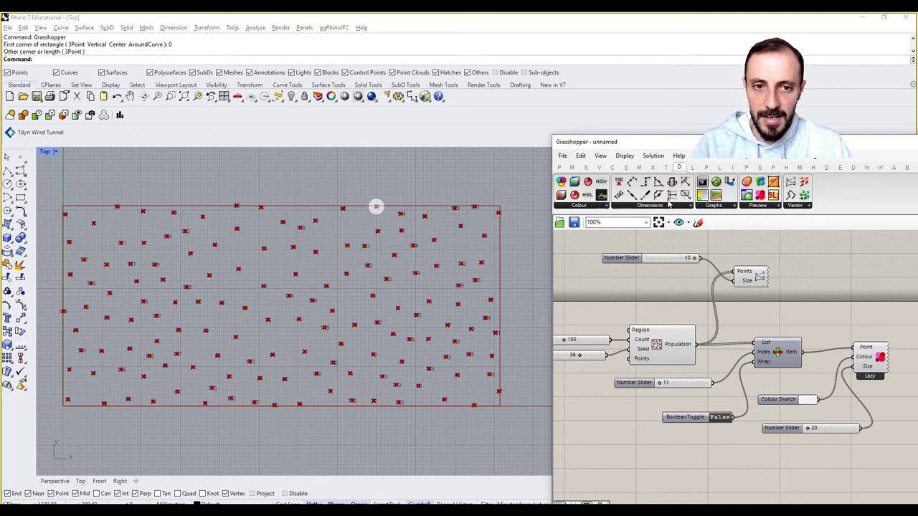
Step: Place a second Dot Display below Populate 2D, making room beside it, and connect the Population output to its Point input
{"action": "left_click", "coordinate": [772, 208]}
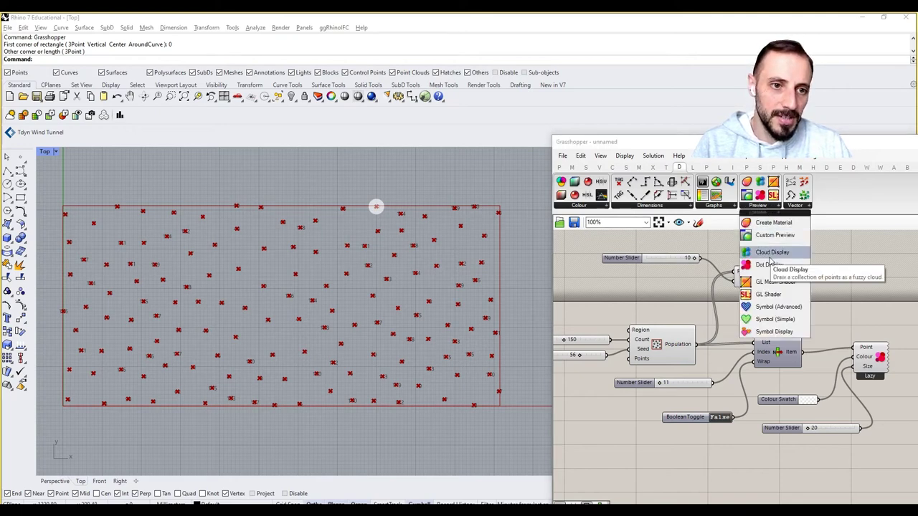
{"action": "left_click_drag", "start_coordinate": [769, 265], "coordinate": [749, 275]}
{"action": "left_click_drag", "start_coordinate": [714, 461], "coordinate": [717, 462]}
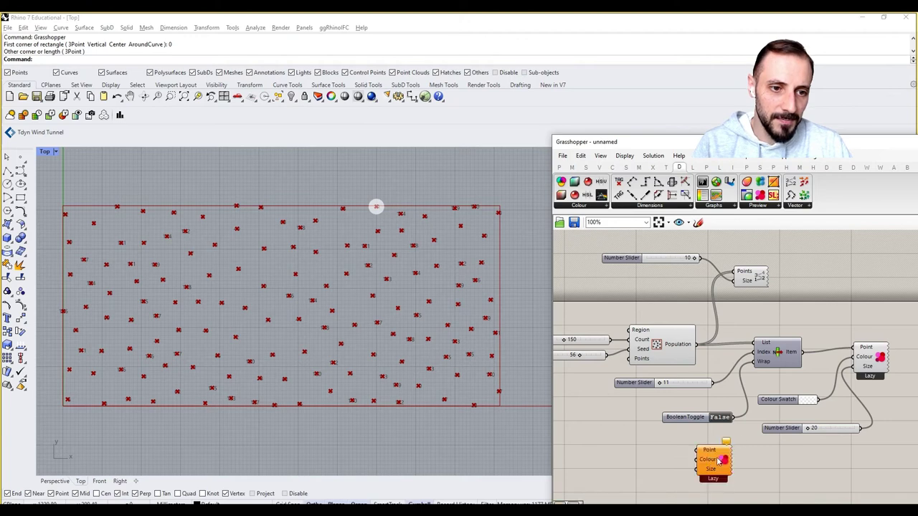
{"action": "left_click_drag", "start_coordinate": [900, 335], "coordinate": [876, 414]}
{"action": "left_click", "coordinate": [721, 395]}
{"action": "left_click_drag", "start_coordinate": [709, 457], "coordinate": [719, 423]}
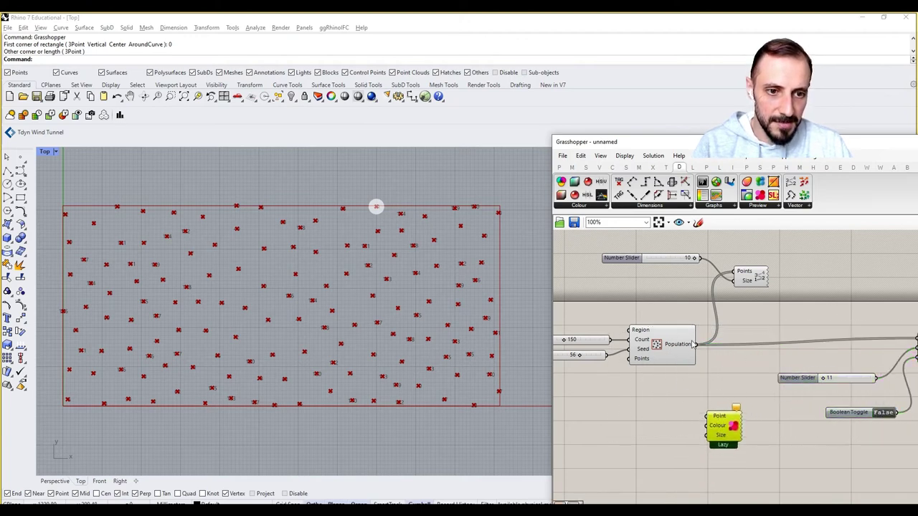
{"action": "left_click_drag", "start_coordinate": [694, 344], "coordinate": [660, 425]}
Step: Add a Colour Swatch with a semi-transparent white and connect it to the Colour input of the new Dot Display
{"action": "double_click", "coordinate": [660, 425]}
{"action": "type", "text": "swar"}
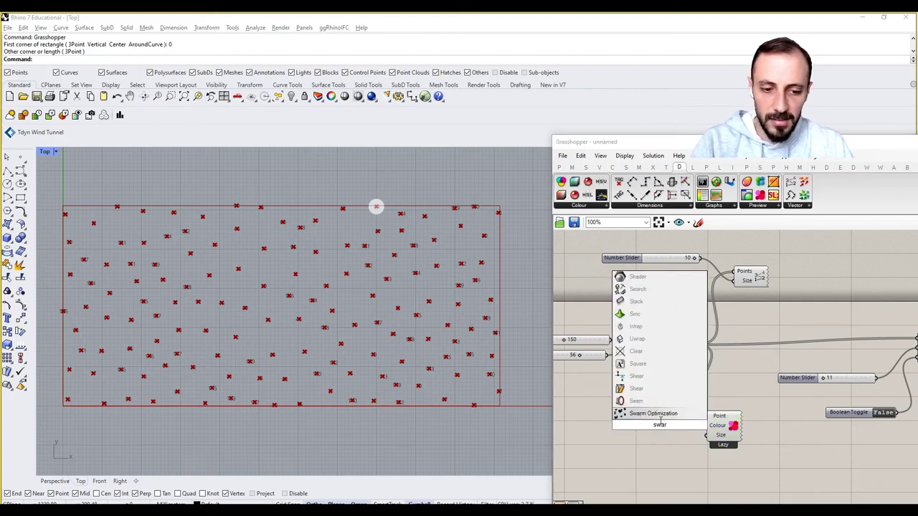
{"action": "key", "text": "BackSpace"}
{"action": "type", "text": "tch"}
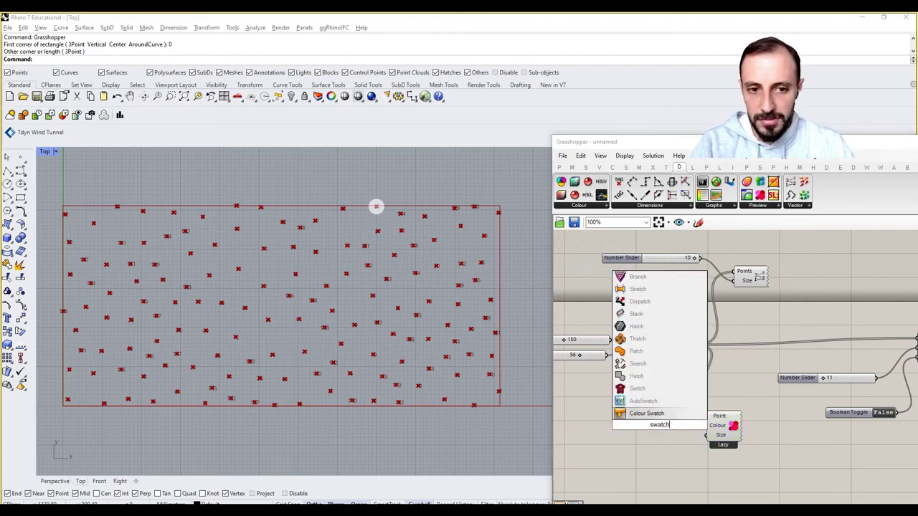
{"action": "left_click", "coordinate": [653, 413]}
{"action": "left_click", "coordinate": [678, 426]}
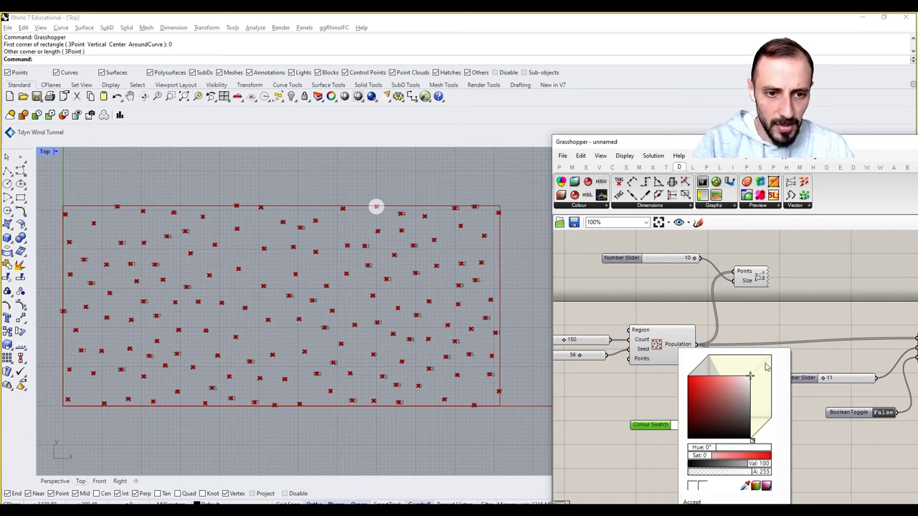
{"action": "left_click_drag", "start_coordinate": [704, 448], "coordinate": [814, 449]}
{"action": "left_click_drag", "start_coordinate": [762, 475], "coordinate": [652, 456]}
{"action": "left_click", "coordinate": [654, 455]}
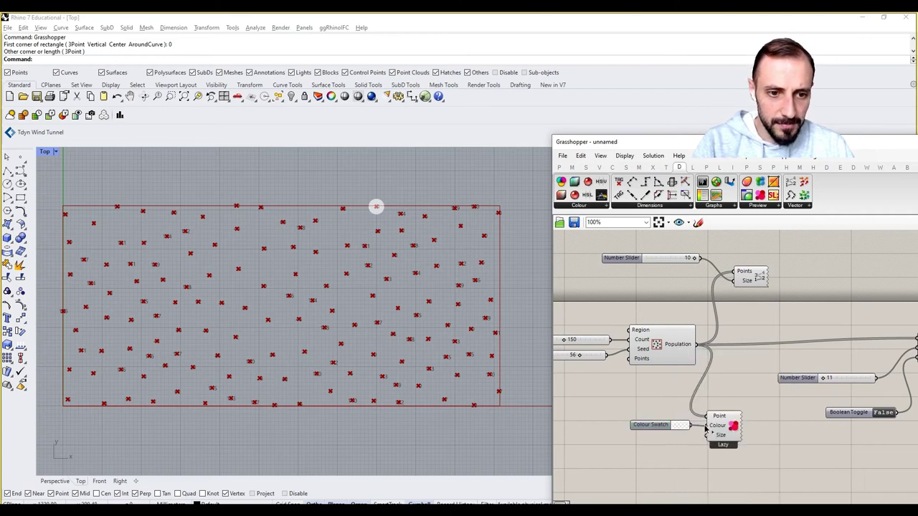
Step: Add a number slider with value 10, connect it to the new Dot Display's Size input, and position it below the swatch
{"action": "right_click_drag", "start_coordinate": [687, 441], "coordinate": [664, 420]}
{"action": "double_click", "coordinate": [656, 440]}
{"action": "right_click_drag", "start_coordinate": [671, 466], "coordinate": [626, 456]}
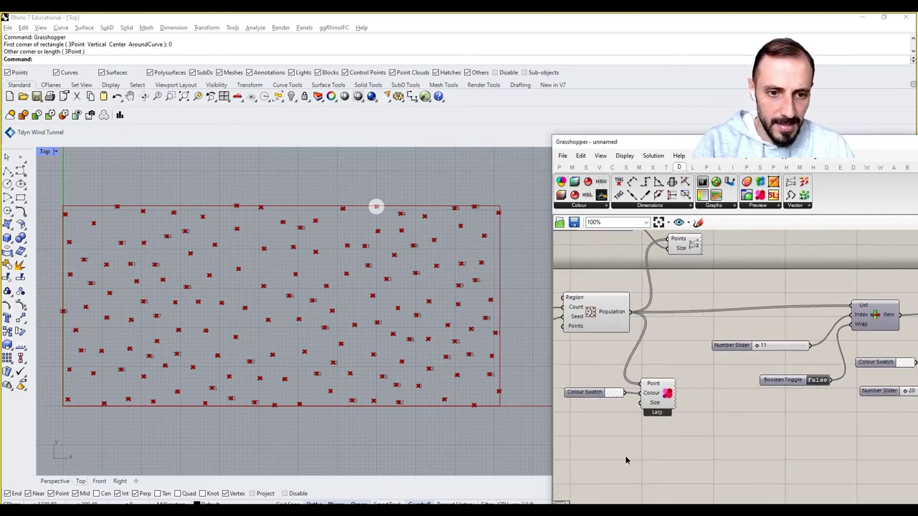
{"action": "double_click", "coordinate": [625, 455]}
{"action": "type", "text": "10"}
{"action": "key", "text": "Return"}
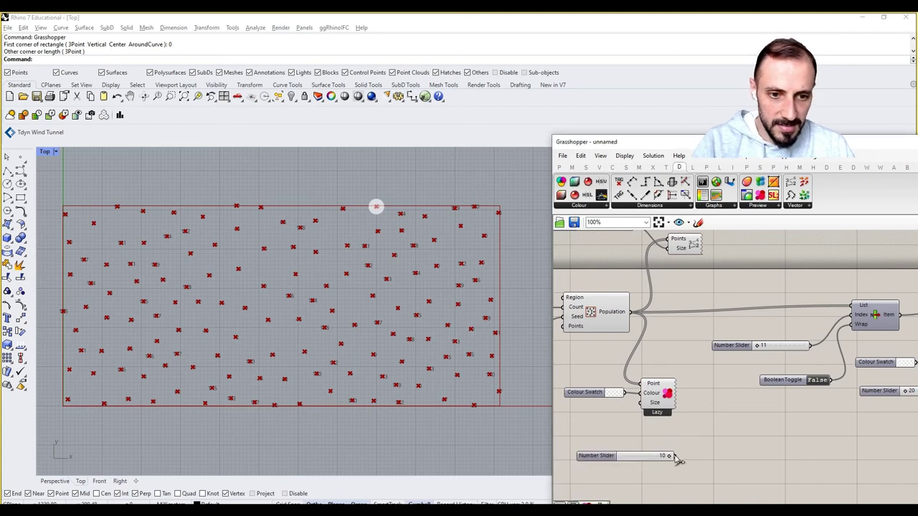
{"action": "left_click_drag", "start_coordinate": [674, 456], "coordinate": [640, 403]}
{"action": "left_click", "coordinate": [629, 453]}
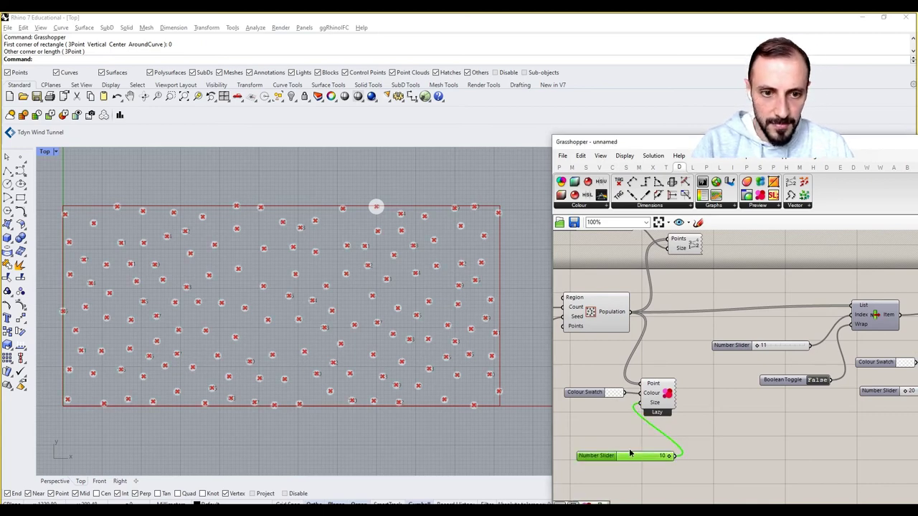
{"action": "left_click_drag", "start_coordinate": [630, 453], "coordinate": [607, 428]}
Step: Hide the Populate 2D geometry so that only the numbered dots are previewed
{"action": "left_click", "coordinate": [600, 326]}
{"action": "right_click", "coordinate": [600, 267]}
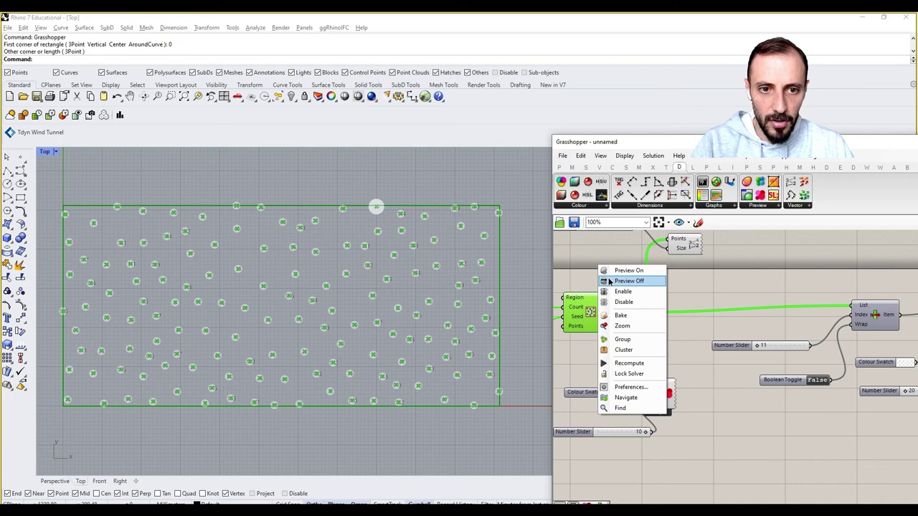
{"action": "left_click", "coordinate": [628, 281]}
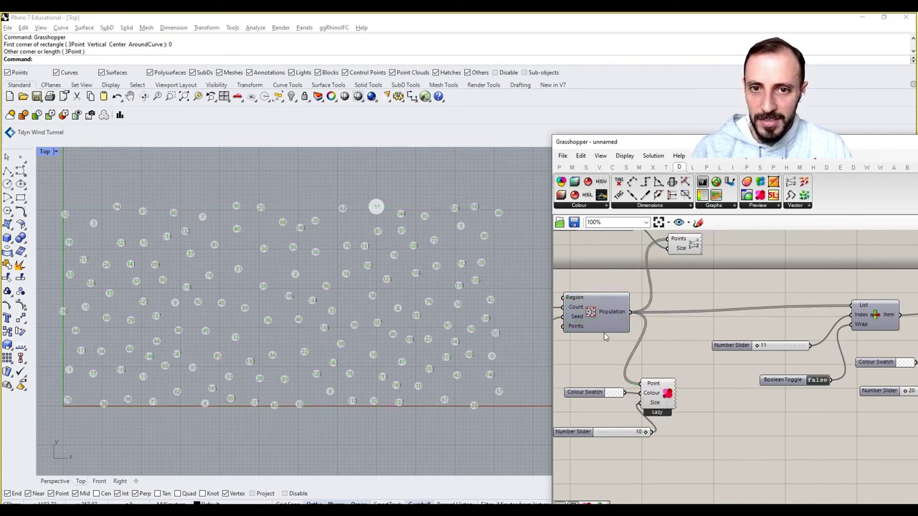
Step: Change the Colour Swatch of the List Item's Dot Display to a fully saturated red
{"action": "right_click_drag", "start_coordinate": [748, 389], "coordinate": [720, 389]}
{"action": "left_click", "coordinate": [883, 364]}
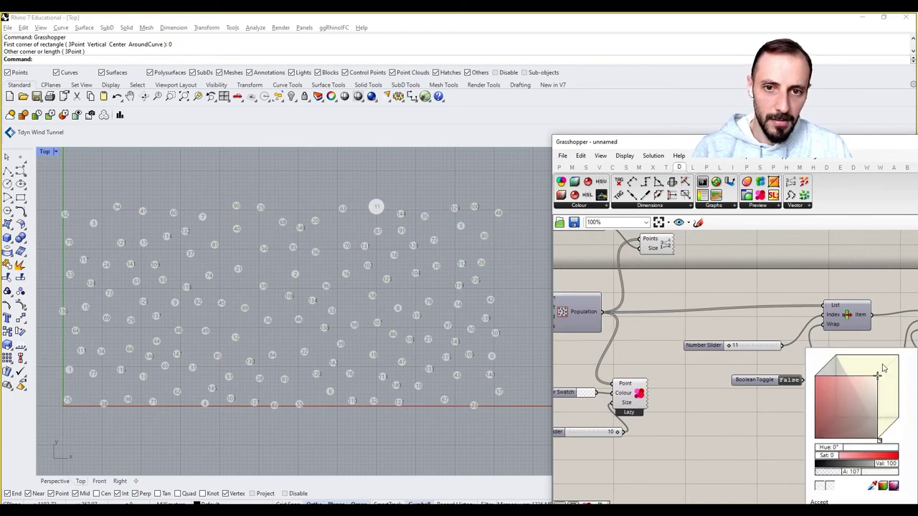
{"action": "left_click_drag", "start_coordinate": [828, 459], "coordinate": [896, 456]}
{"action": "left_click", "coordinate": [728, 458]}
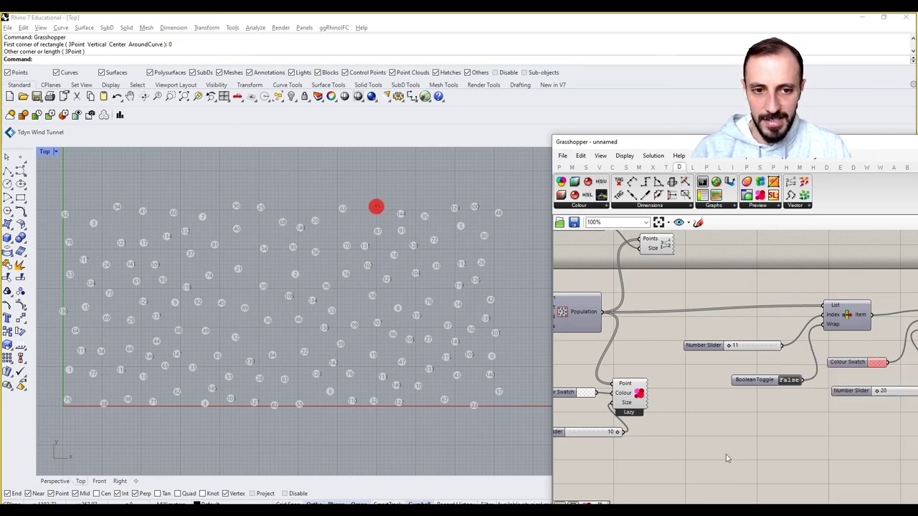
Step: Set the List Item index slider to 150
{"action": "right_click_drag", "start_coordinate": [586, 410], "coordinate": [623, 400]}
{"action": "right_click_drag", "start_coordinate": [324, 319], "coordinate": [323, 296]}
{"action": "scroll", "coordinate": [323, 296], "scroll_direction": "down", "scroll_amount": 2}
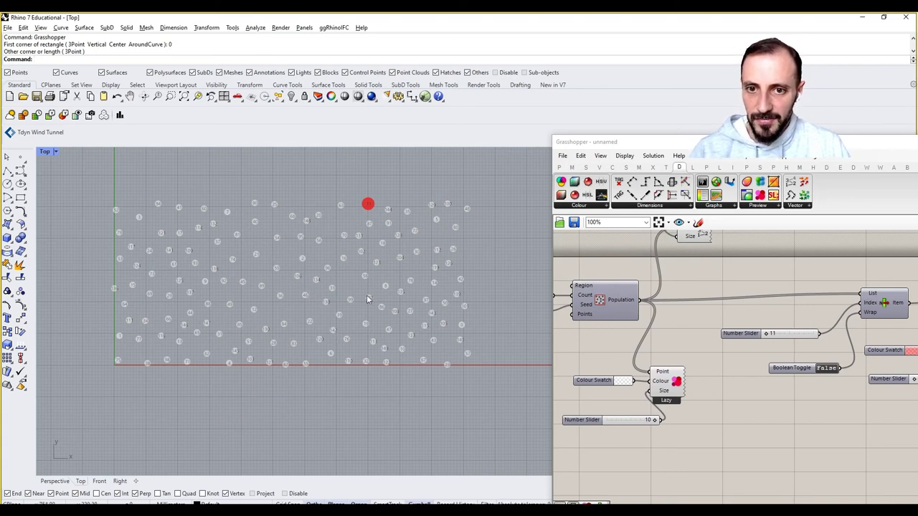
{"action": "right_click_drag", "start_coordinate": [721, 328], "coordinate": [717, 369]}
{"action": "scroll", "coordinate": [717, 369], "scroll_direction": "down", "scroll_amount": 2}
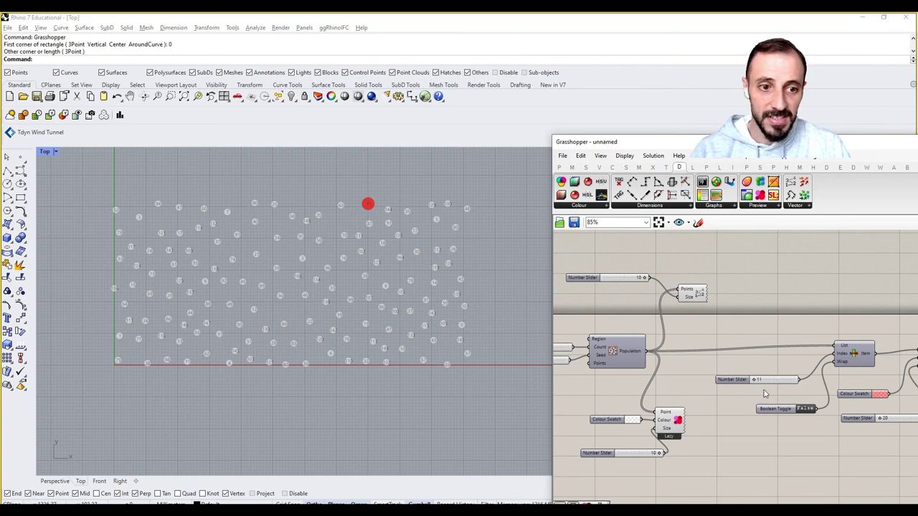
{"action": "scroll", "coordinate": [776, 385], "scroll_direction": "up", "scroll_amount": 2}
{"action": "right_click_drag", "start_coordinate": [776, 385], "coordinate": [701, 380]}
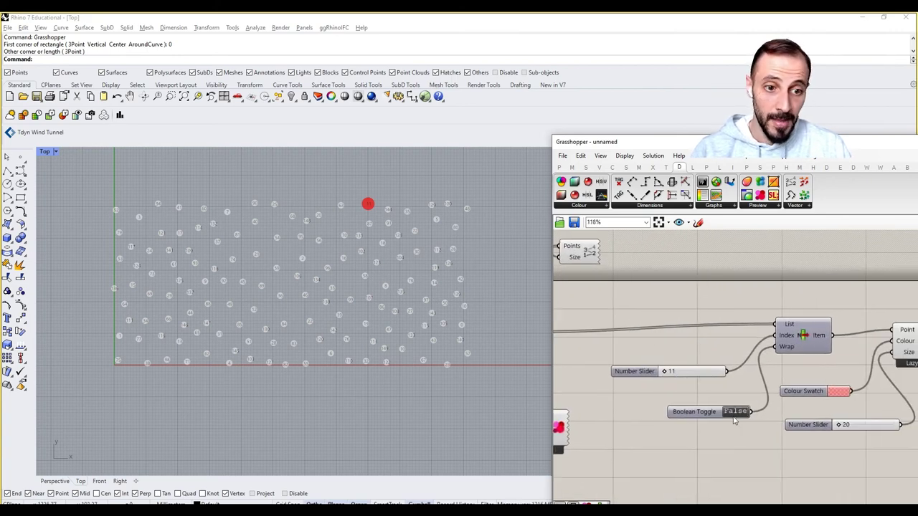
{"action": "double_click", "coordinate": [699, 372]}
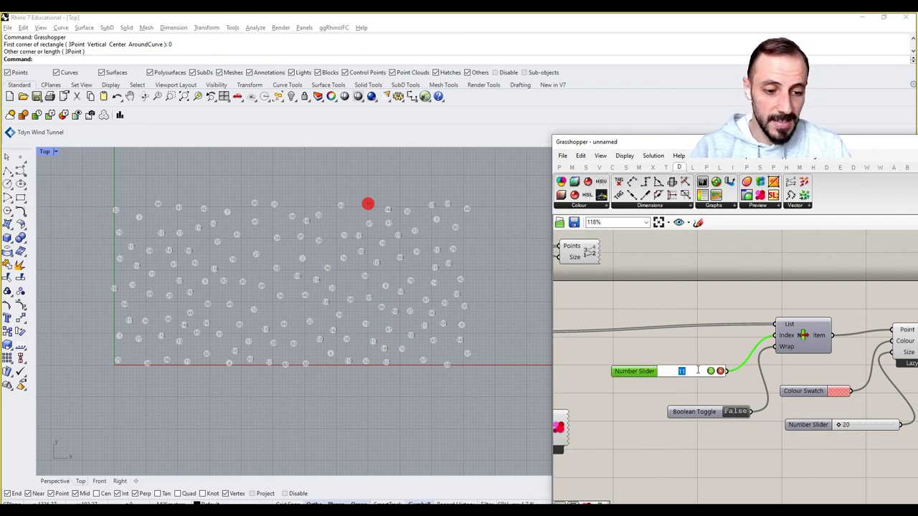
{"action": "key", "text": "Return"}
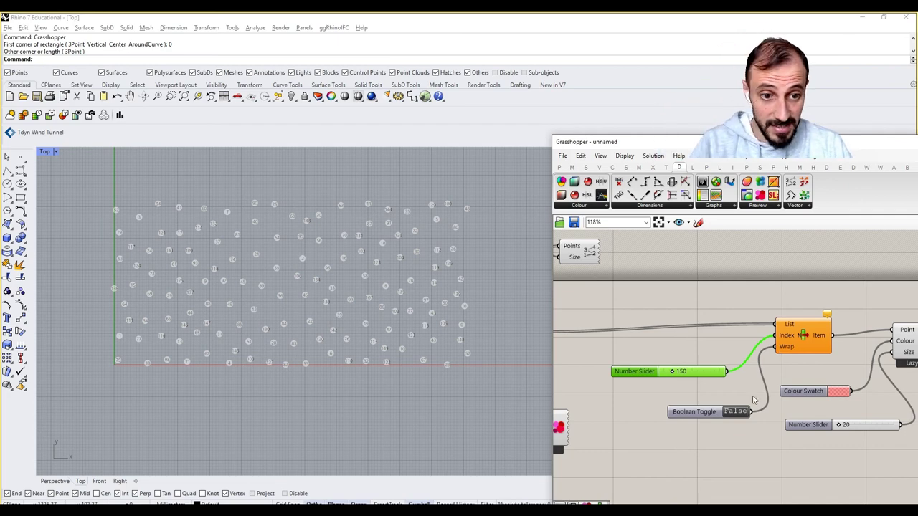
Step: Set the Boolean Toggle on List Item's Wrap input to True and examine the highlighted point among the numbered dots
{"action": "scroll", "coordinate": [459, 324], "scroll_direction": "up", "scroll_amount": 5}
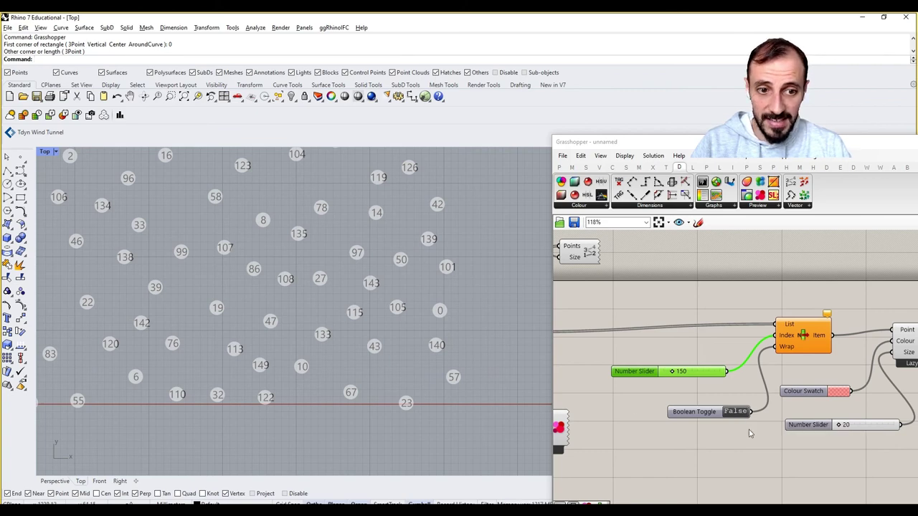
{"action": "left_click", "coordinate": [740, 413]}
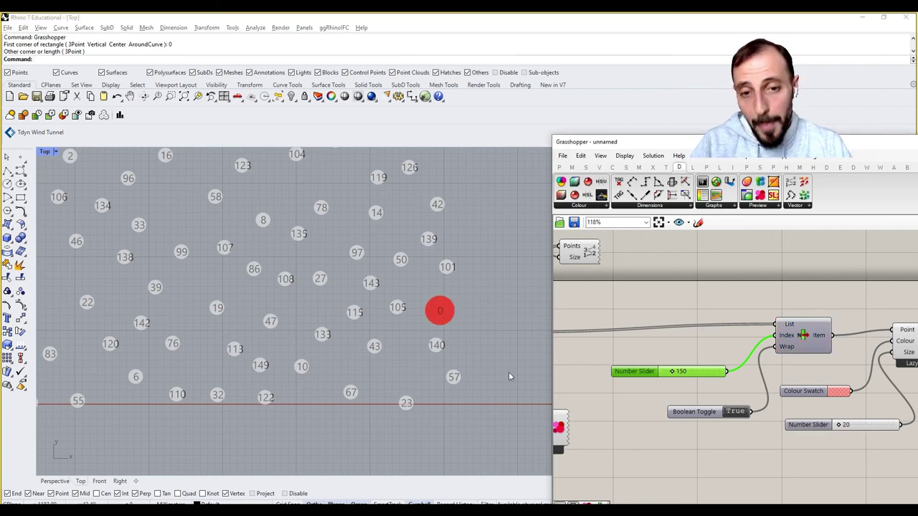
{"action": "scroll", "coordinate": [397, 351], "scroll_direction": "down", "scroll_amount": 5}
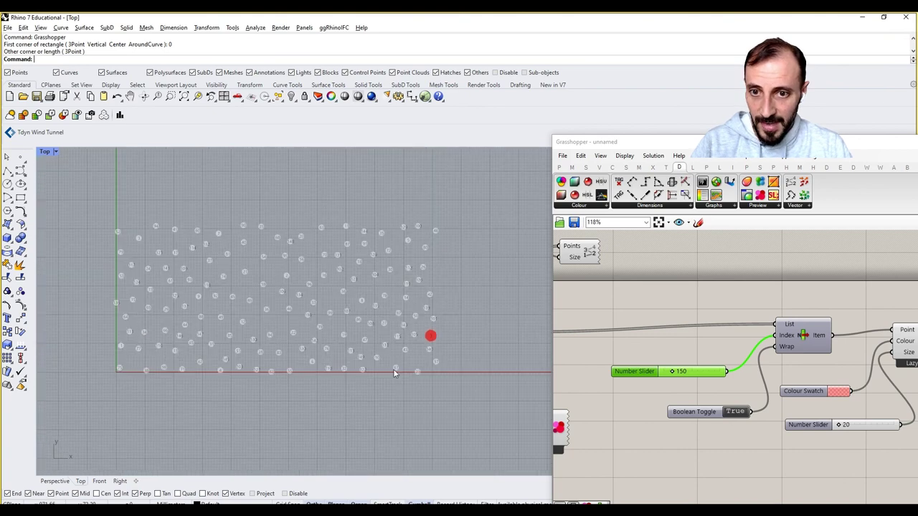
{"action": "scroll", "coordinate": [277, 283], "scroll_direction": "up", "scroll_amount": 2}
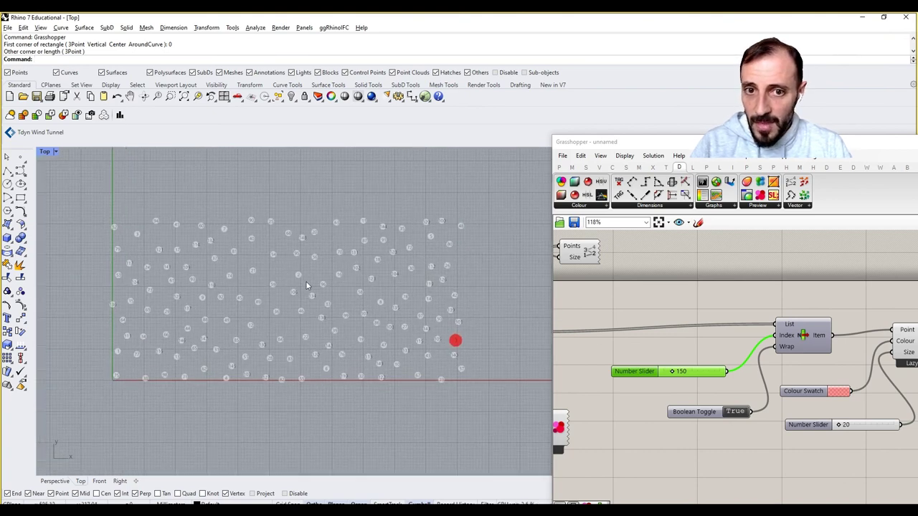
{"action": "scroll", "coordinate": [803, 373], "scroll_direction": "down", "scroll_amount": 4}
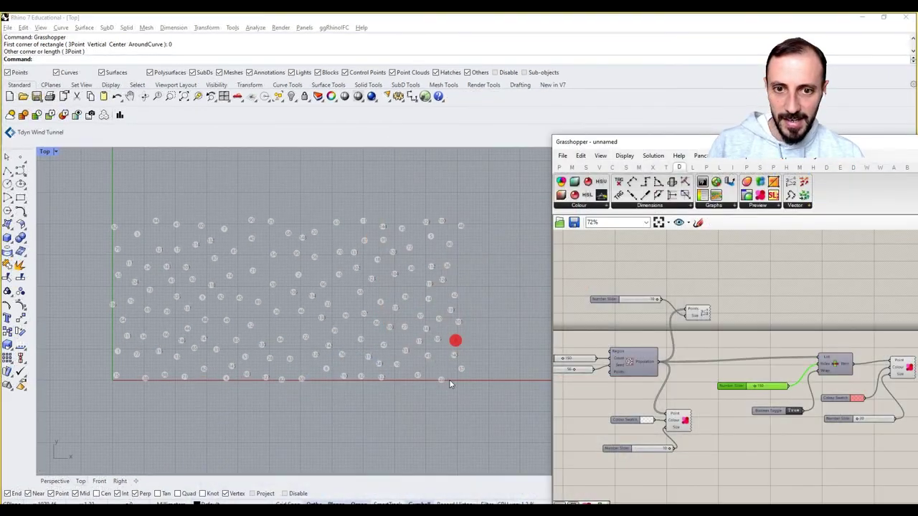
{"action": "right_click_drag", "start_coordinate": [414, 345], "coordinate": [365, 293]}
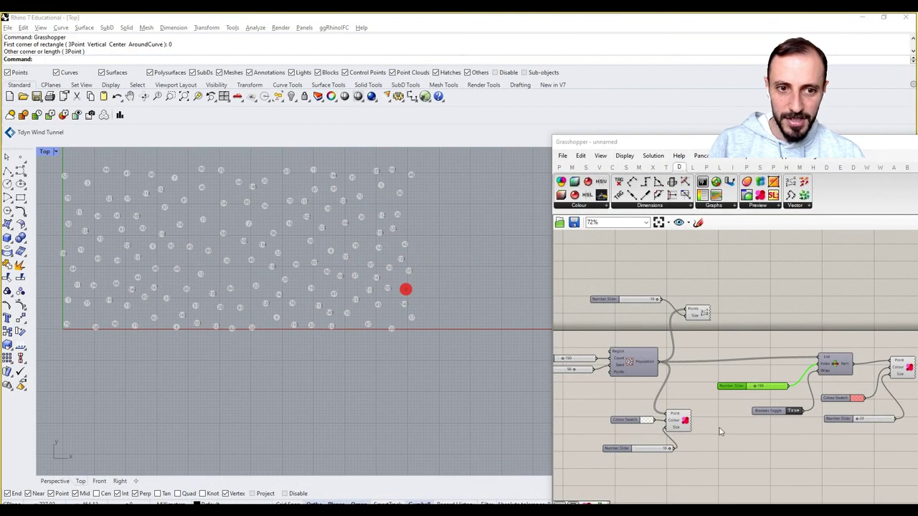